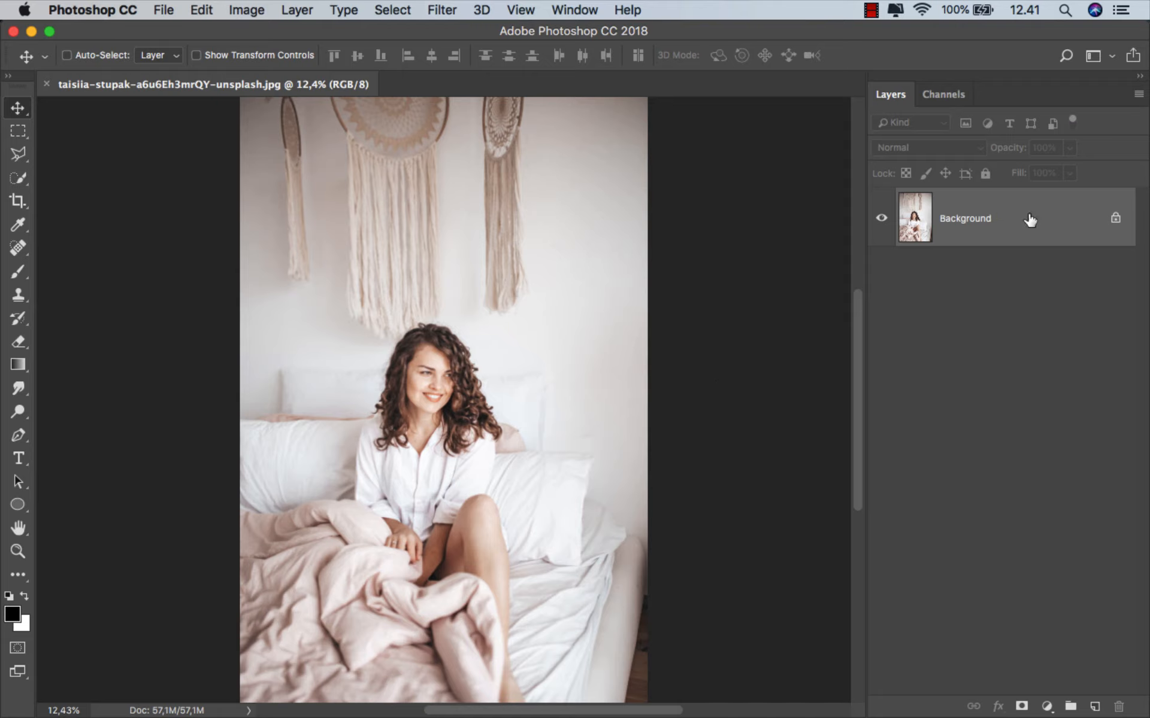
- Duplicate the Background layer and convert the copy to a smart object
{"action": "key", "text": "super+j"}
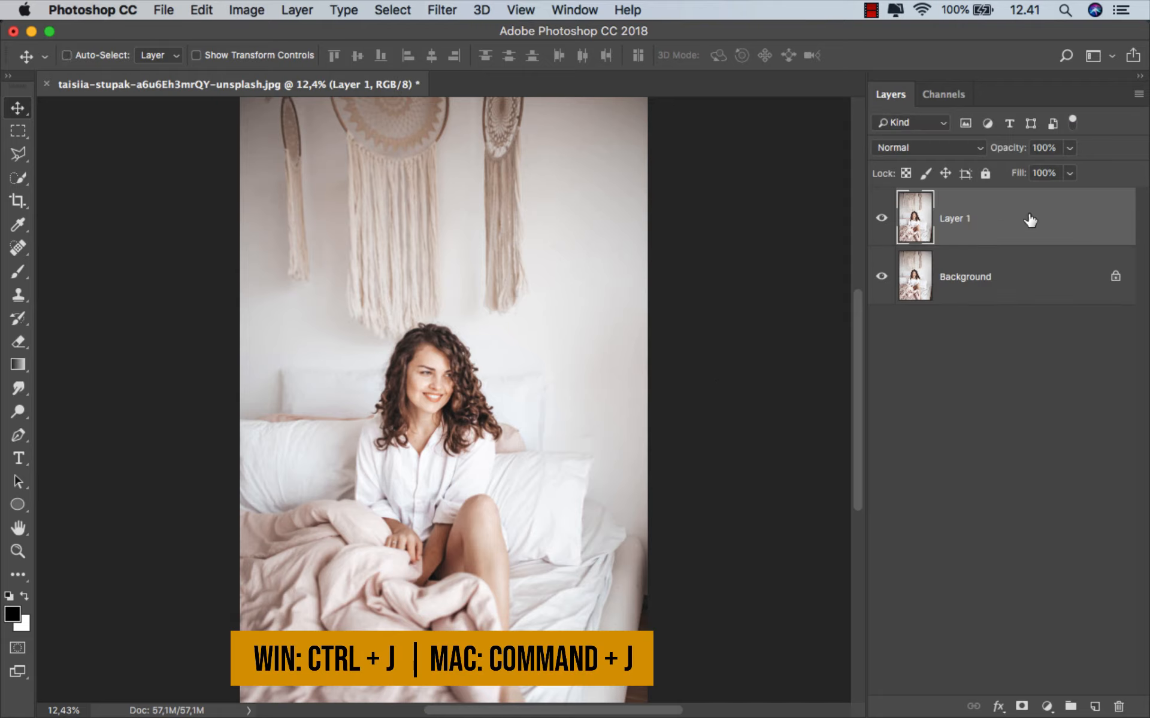
{"action": "right_click", "coordinate": [1003, 218]}
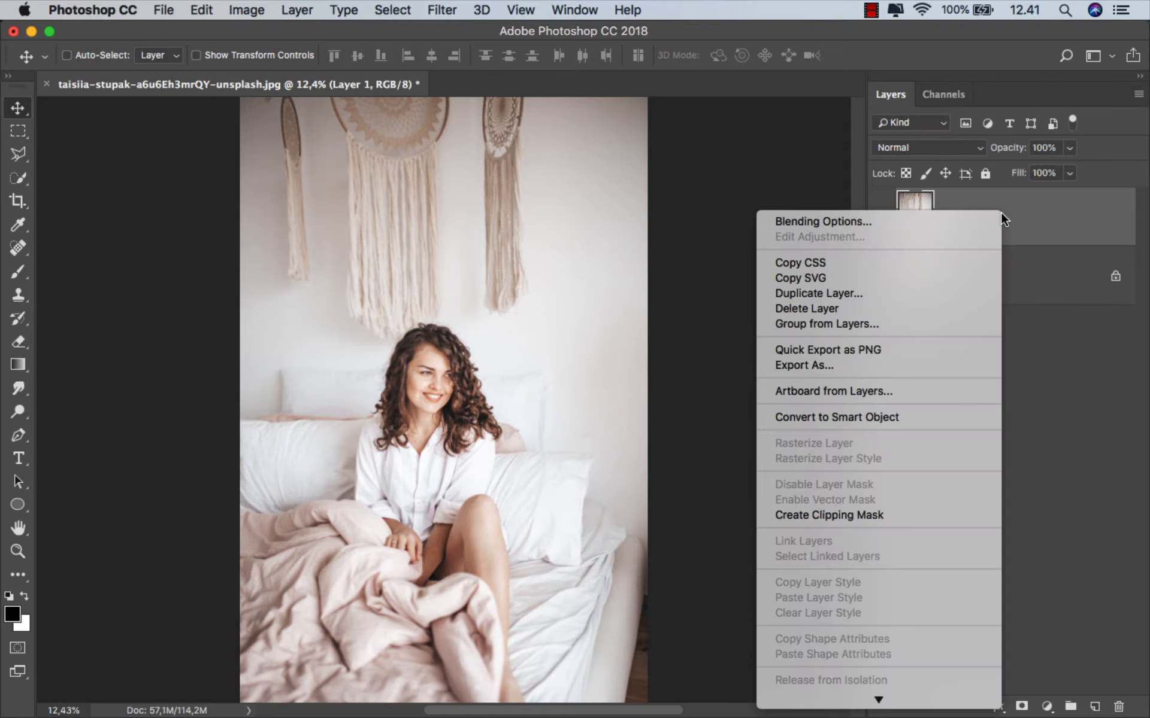
{"action": "left_click", "coordinate": [904, 418]}
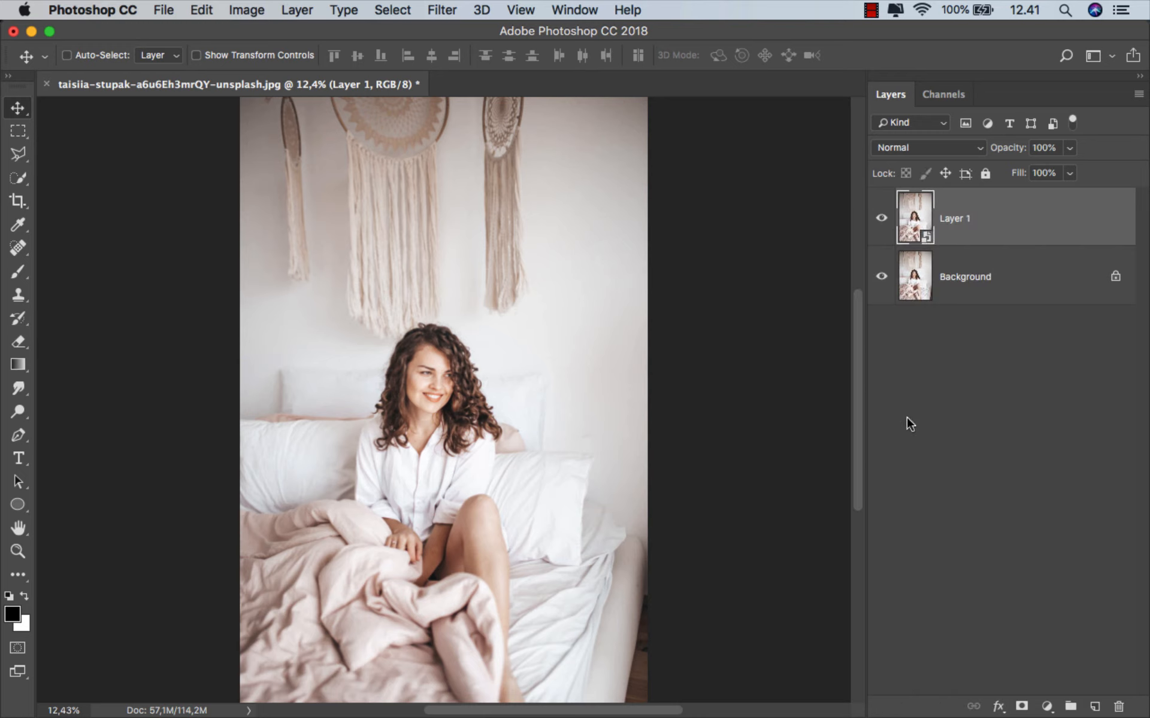
- In a Camera Raw Filter on the copy, set Temperature +25, Tint -10, Exposure -2,70, Highlights +53, Whites +23 and Blacks +100, comparing before and after
{"action": "left_click", "coordinate": [446, 10]}
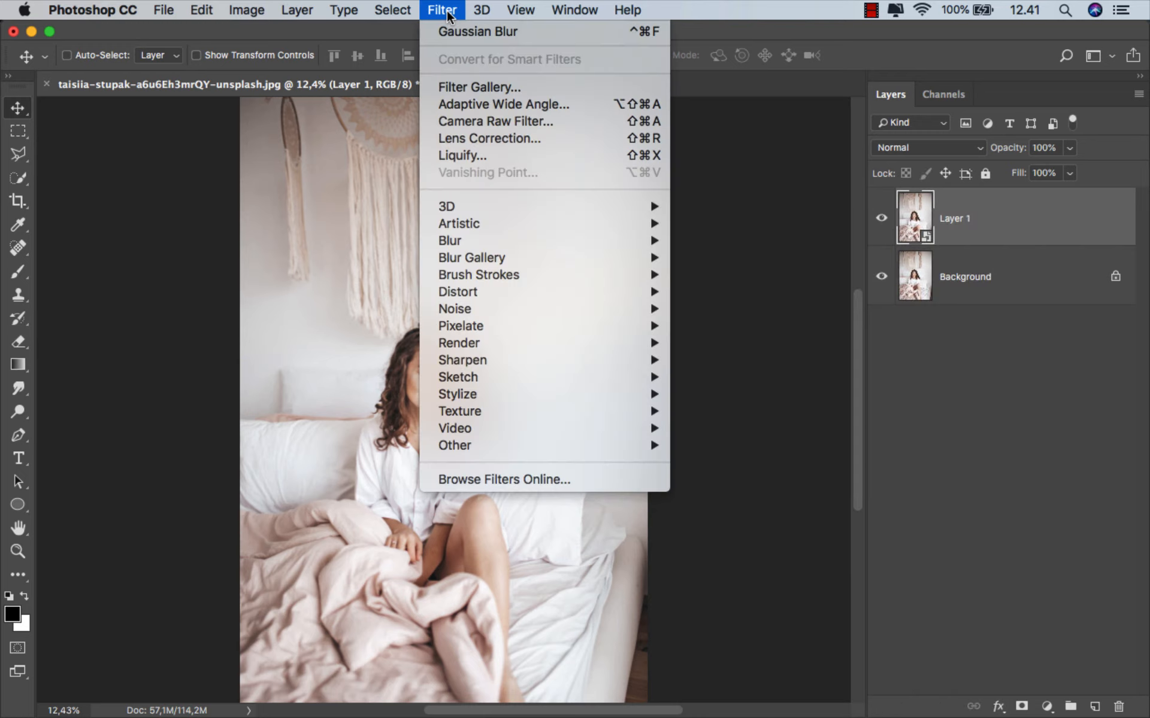
{"action": "left_click", "coordinate": [558, 122]}
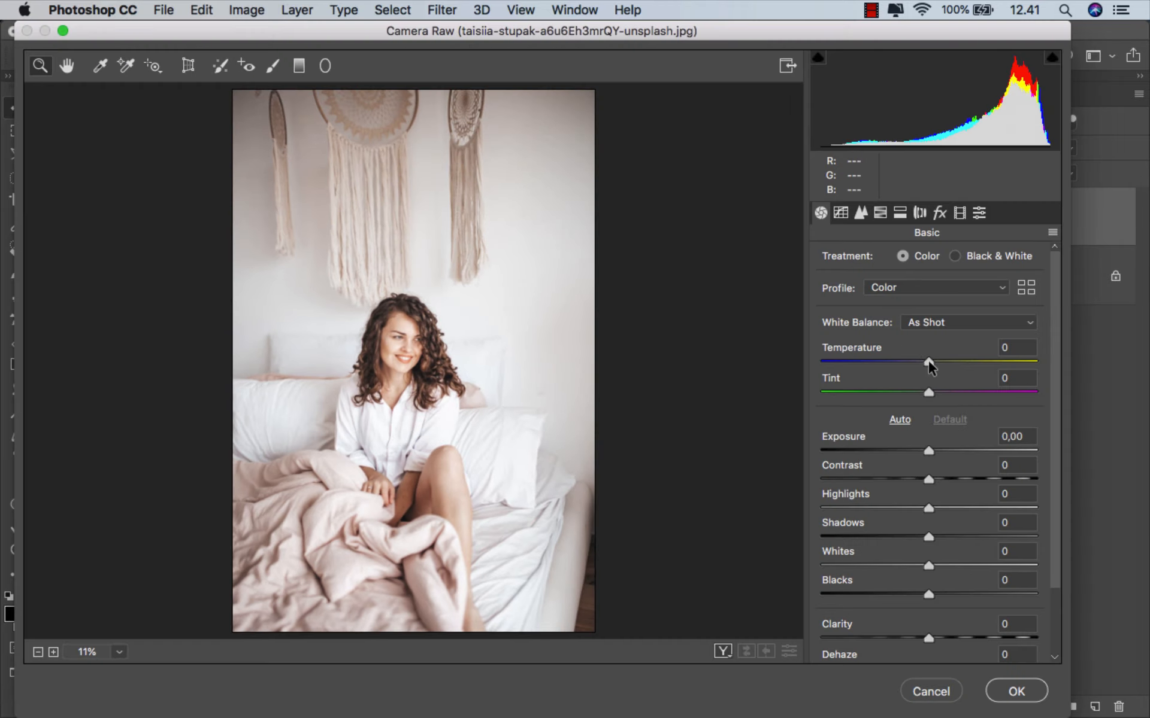
{"action": "left_click_drag", "start_coordinate": [928, 360], "coordinate": [915, 392]}
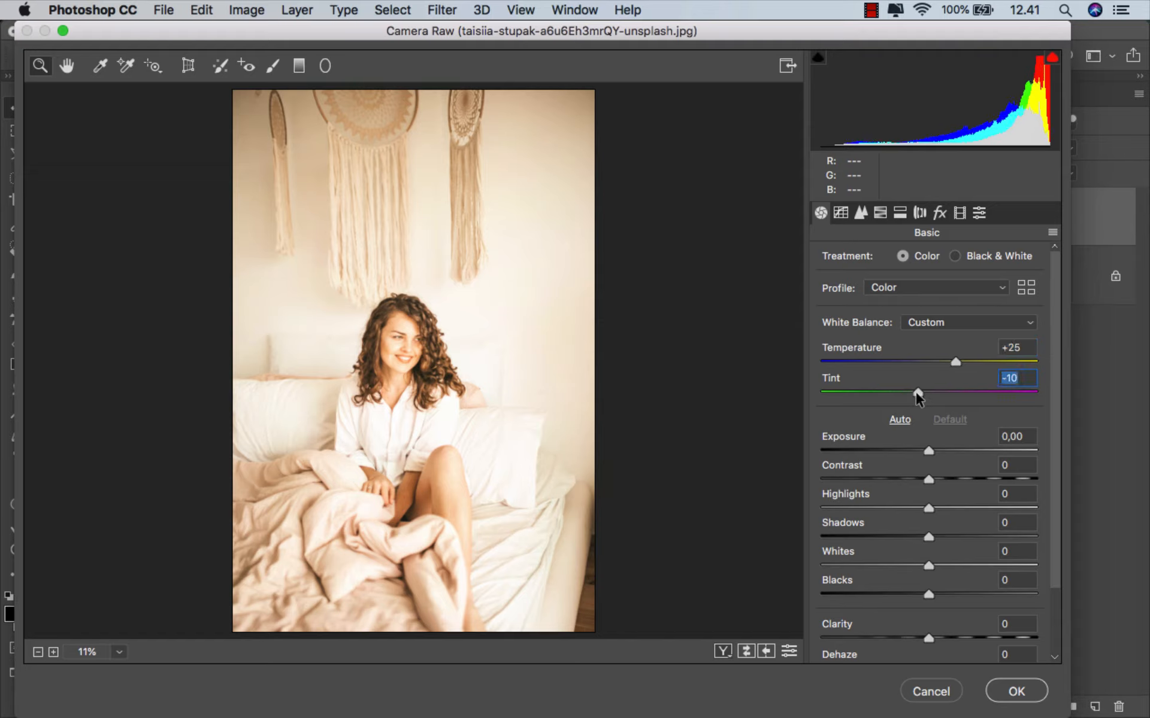
{"action": "left_click_drag", "start_coordinate": [926, 451], "coordinate": [867, 453]}
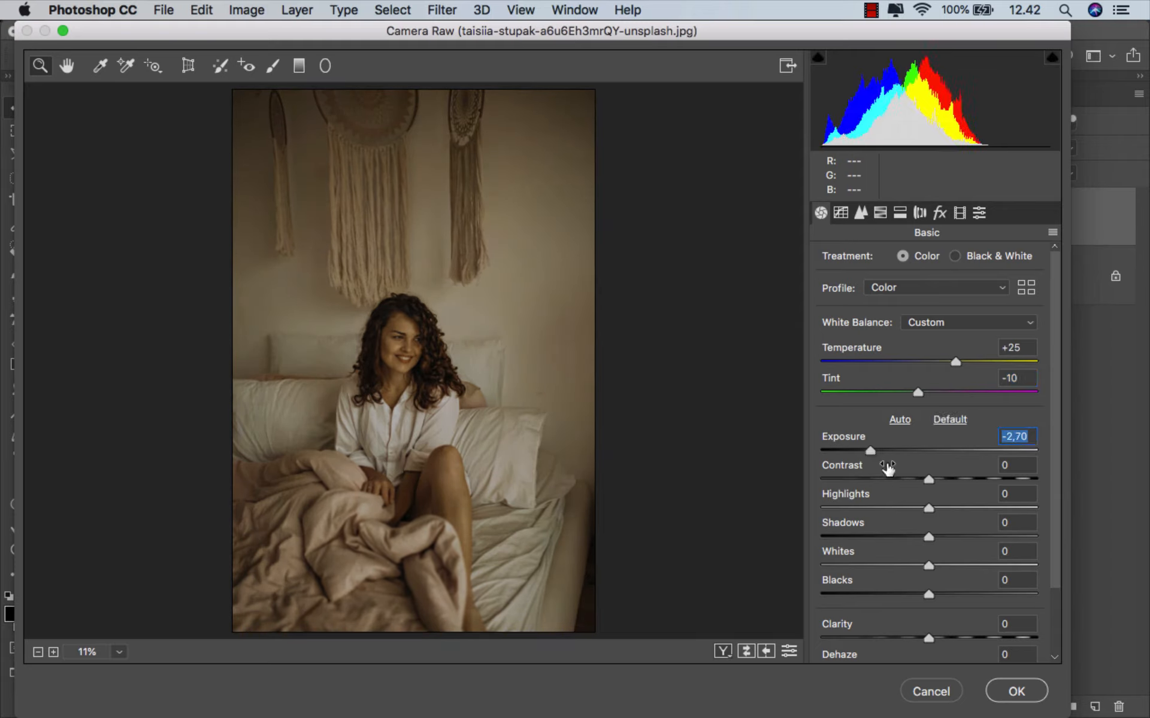
{"action": "left_click_drag", "start_coordinate": [947, 508], "coordinate": [986, 505]}
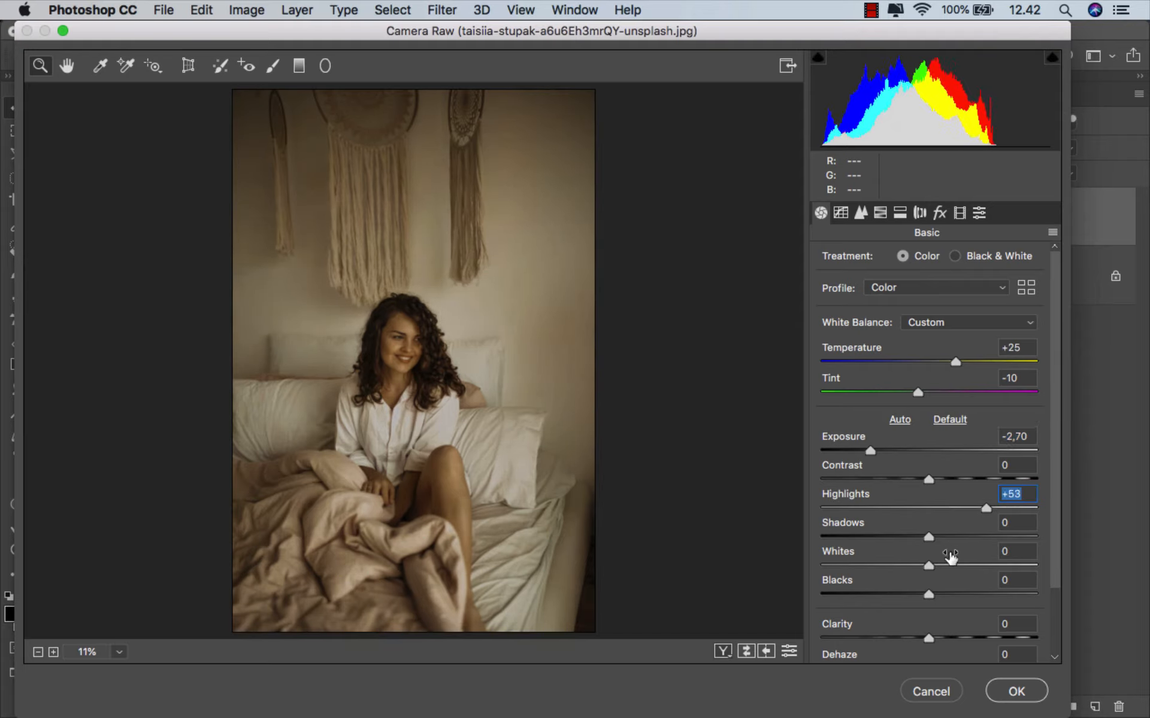
{"action": "left_click_drag", "start_coordinate": [928, 566], "coordinate": [1043, 595]}
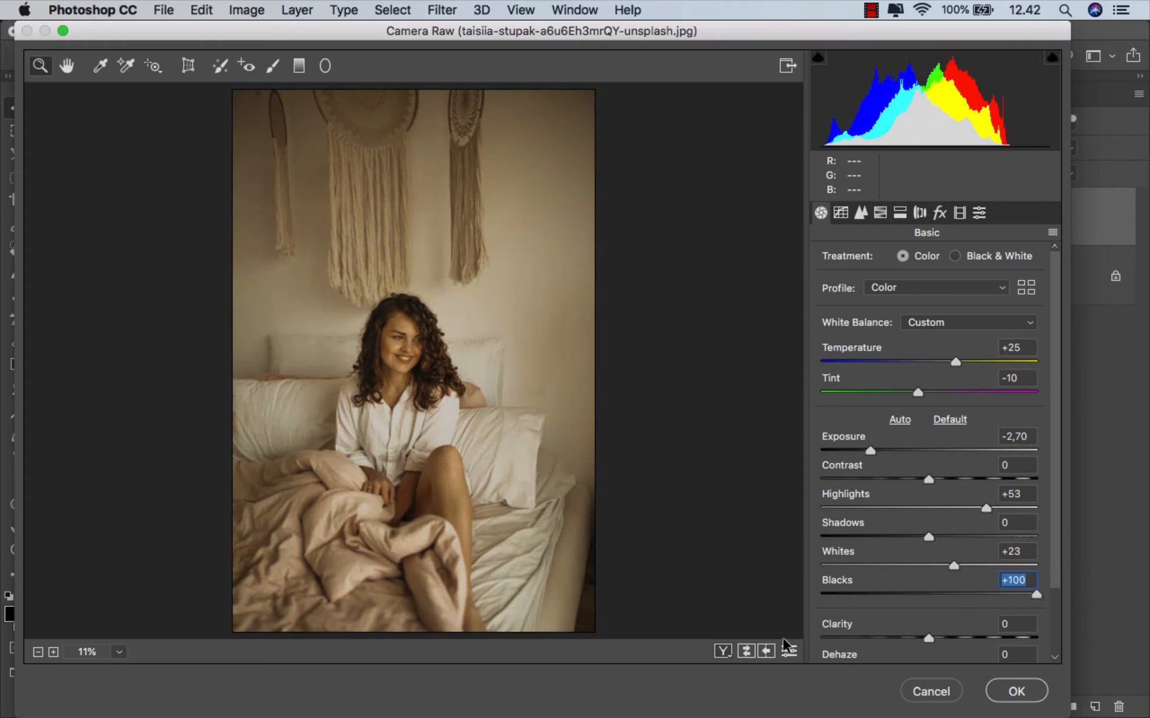
{"action": "left_click", "coordinate": [746, 651]}
{"action": "left_click", "coordinate": [745, 651]}
- Apply Split Toning with highlights at hue 62, saturation 45 and shadows at hue 26, saturation 10, then commit the filter and compare with the original
{"action": "left_click", "coordinate": [899, 213]}
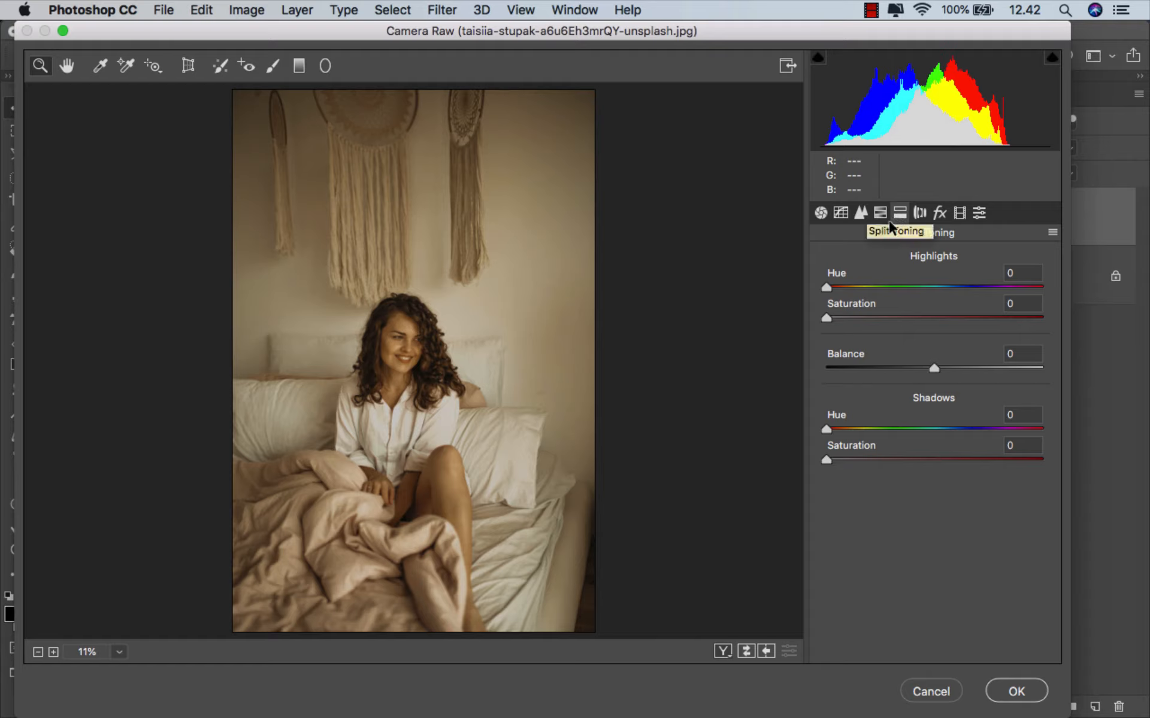
{"action": "left_click_drag", "start_coordinate": [826, 317], "coordinate": [926, 321]}
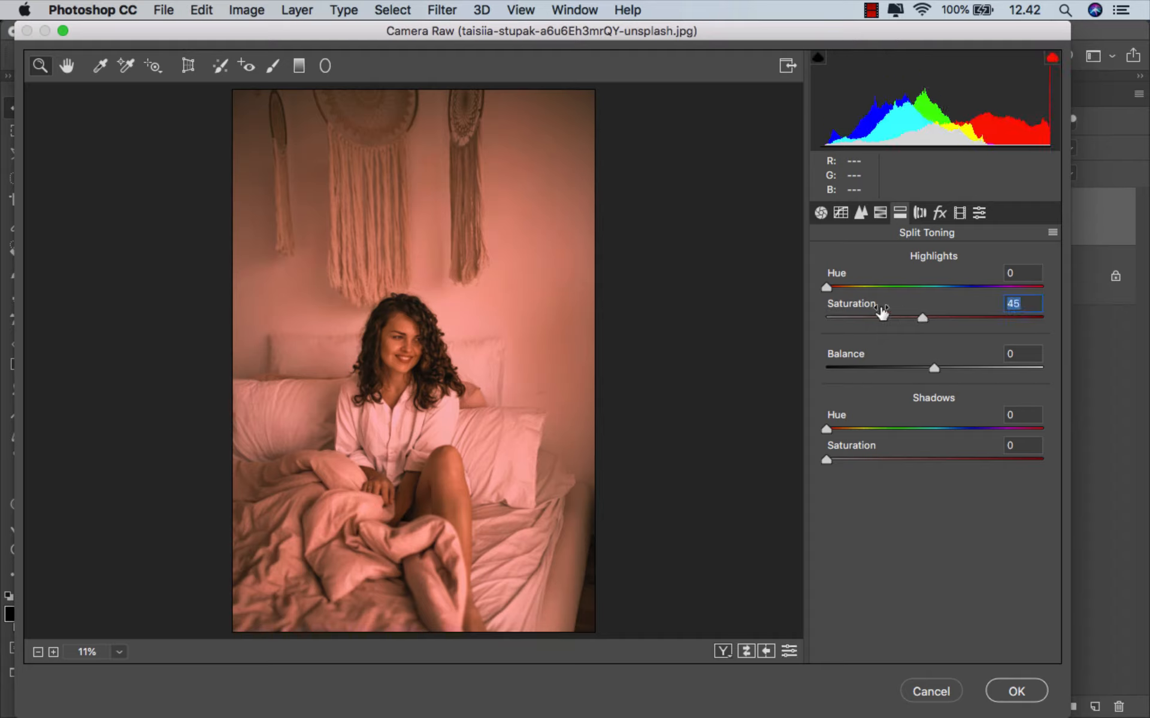
{"action": "left_click_drag", "start_coordinate": [827, 286], "coordinate": [865, 288]}
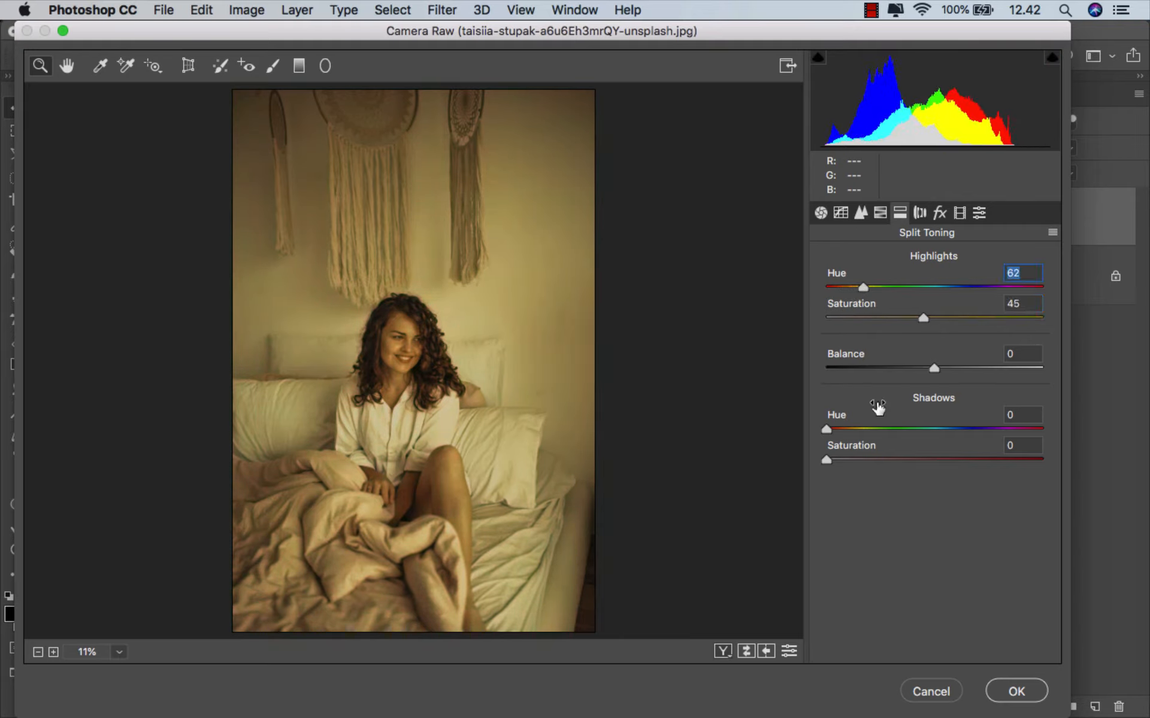
{"action": "left_click_drag", "start_coordinate": [827, 459], "coordinate": [843, 427]}
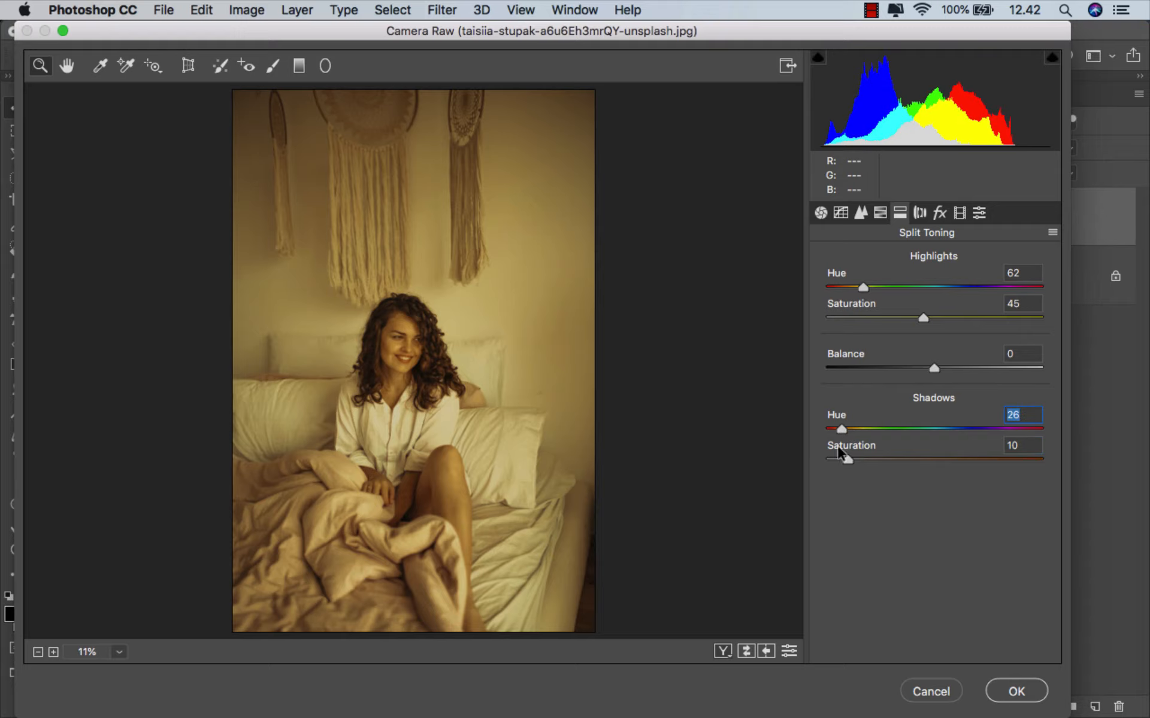
{"action": "left_click", "coordinate": [745, 650]}
{"action": "left_click", "coordinate": [745, 651]}
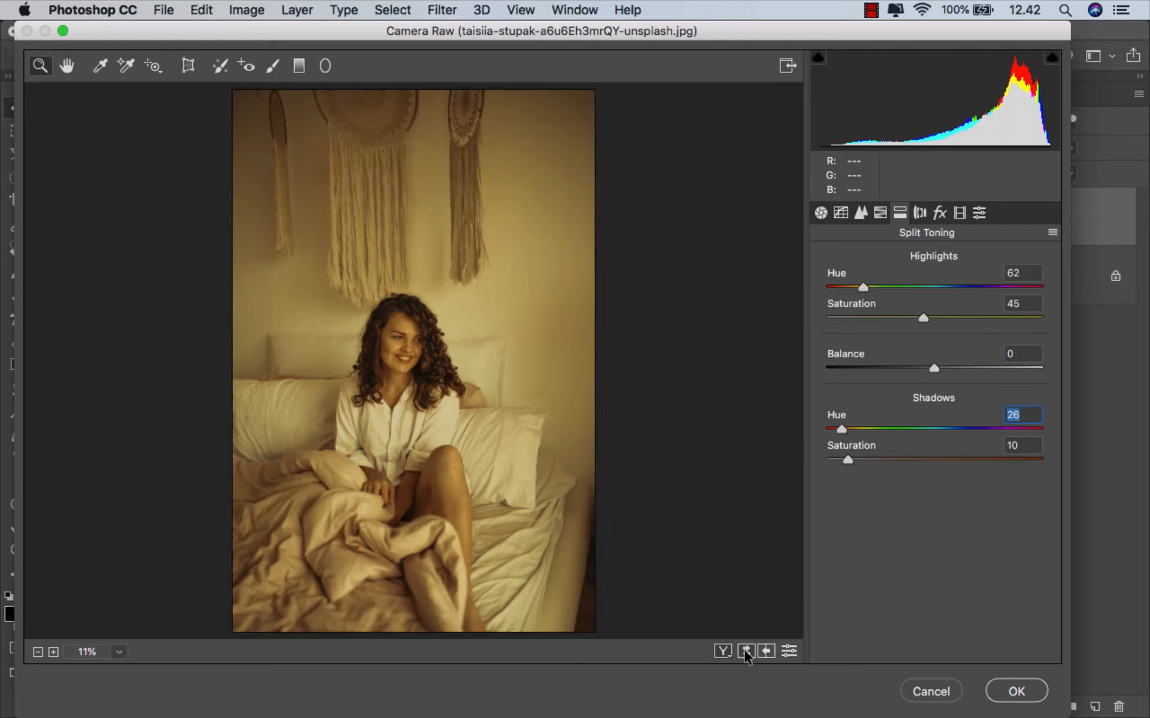
{"action": "left_click", "coordinate": [1030, 694]}
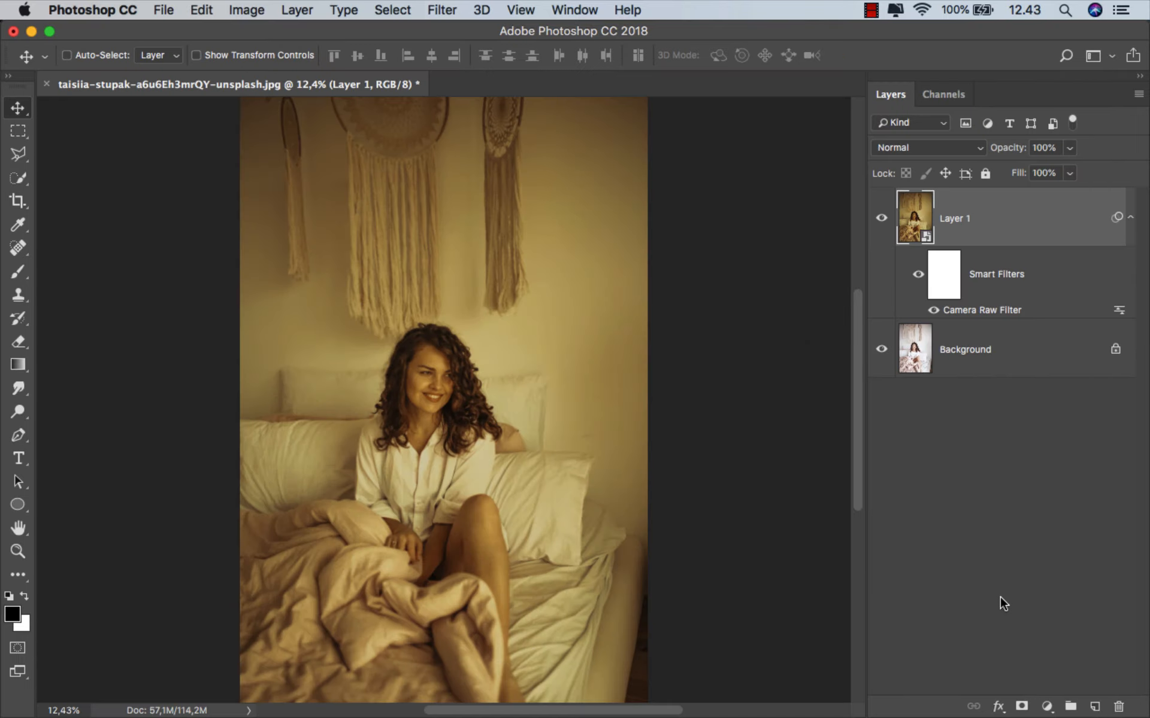
{"action": "left_click", "coordinate": [883, 225]}
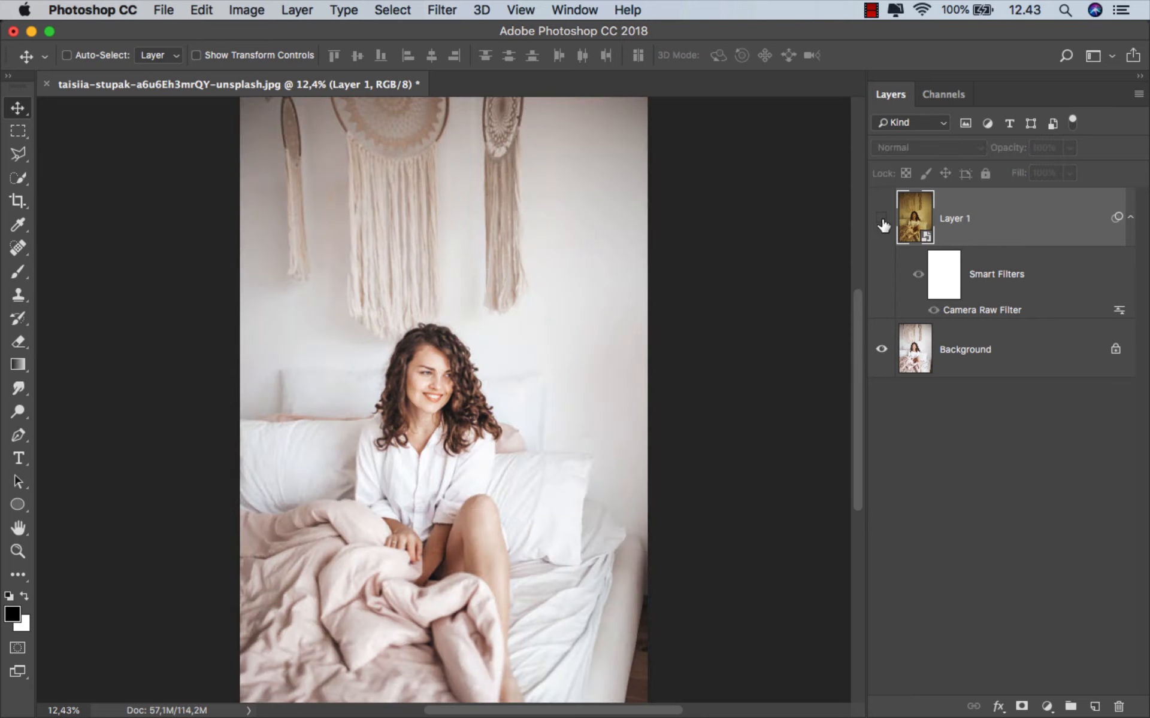
{"action": "left_click", "coordinate": [883, 224]}
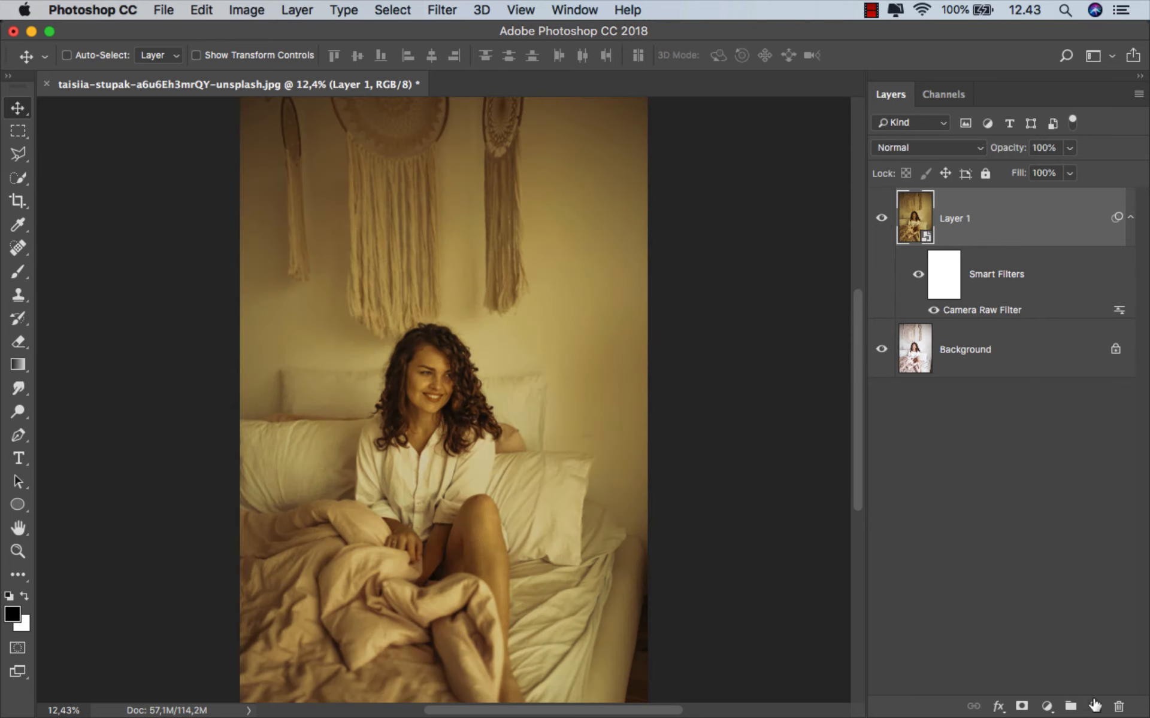
- On a new layer, select a thin horizontal strip across the photo's full width above the woman and fill it with a white Solid Color
{"action": "left_click", "coordinate": [1094, 707]}
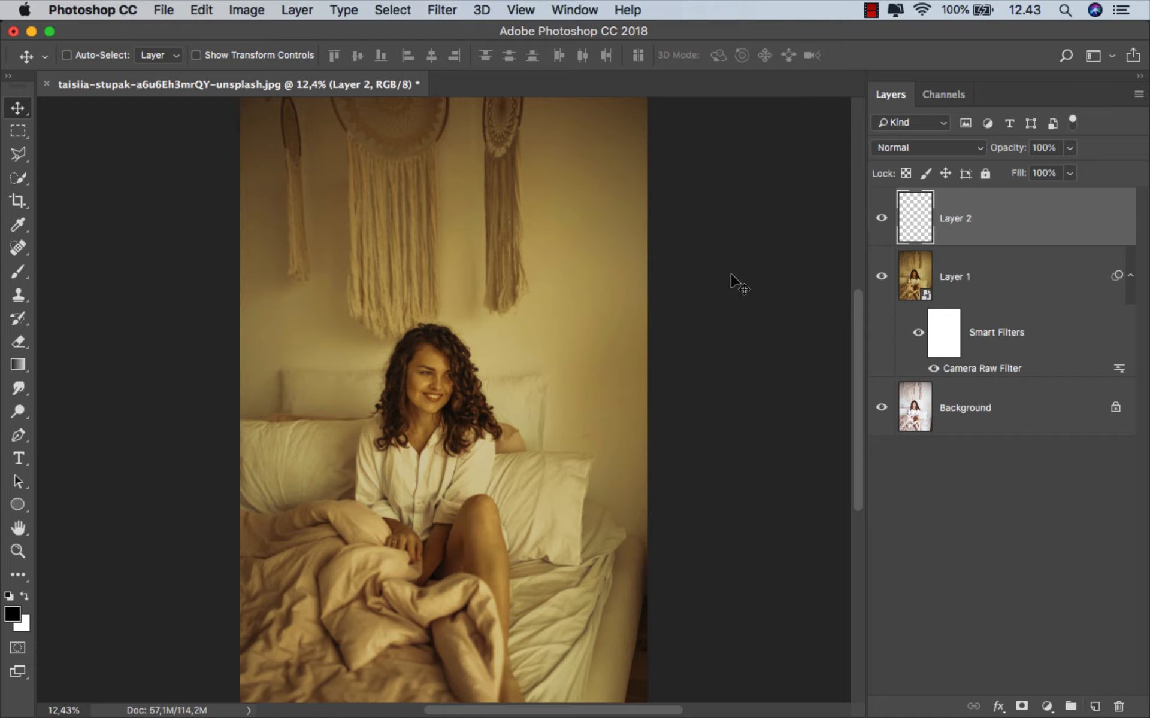
{"action": "right_click", "coordinate": [17, 133]}
{"action": "left_click", "coordinate": [72, 132]}
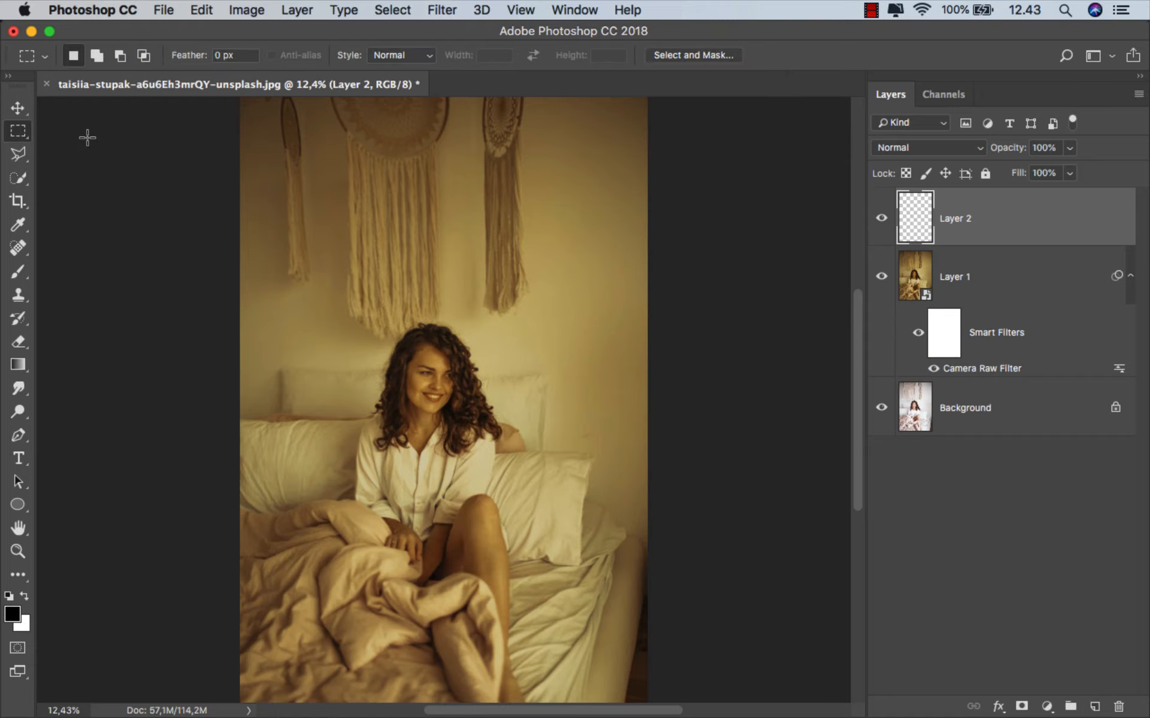
{"action": "left_click_drag", "start_coordinate": [231, 208], "coordinate": [680, 228]}
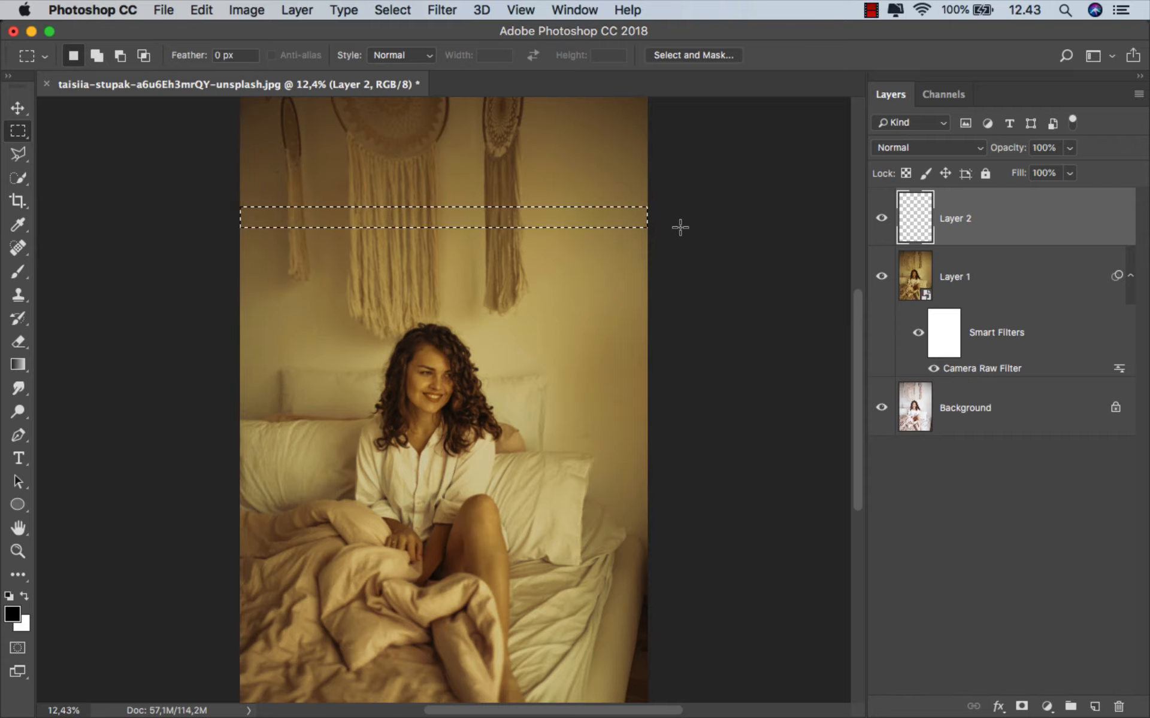
{"action": "left_click", "coordinate": [1054, 708]}
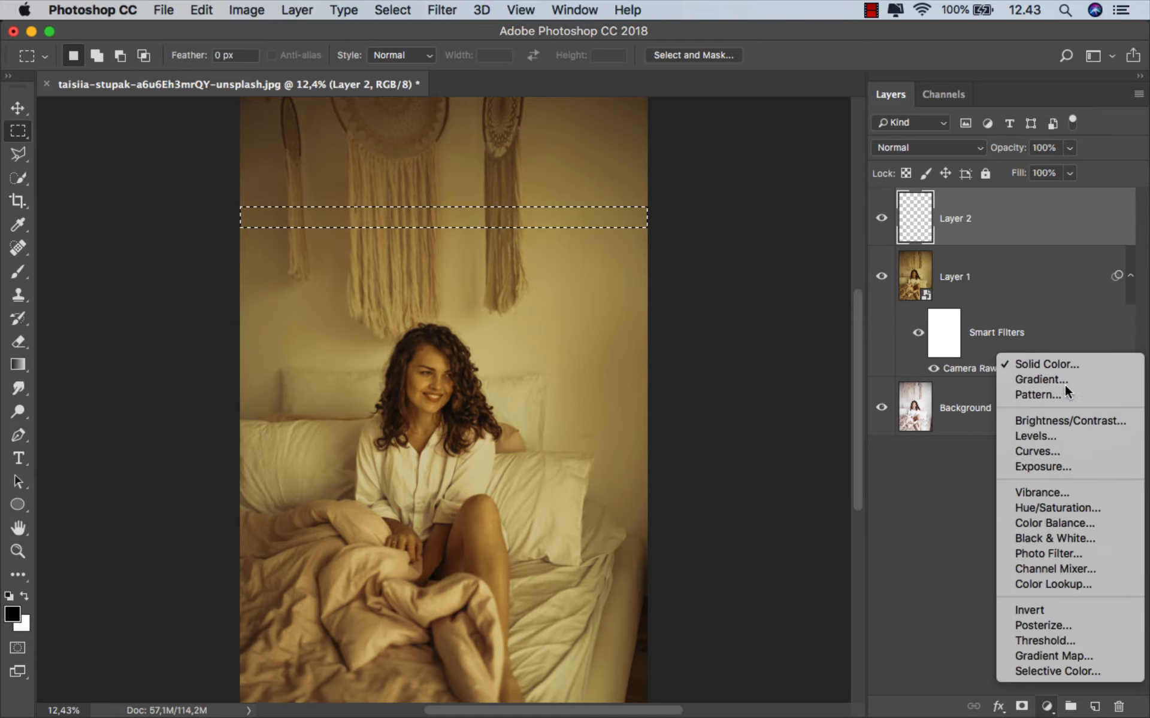
{"action": "left_click", "coordinate": [1065, 366]}
{"action": "left_click_drag", "start_coordinate": [667, 432], "coordinate": [603, 328]}
{"action": "left_click", "coordinate": [967, 322]}
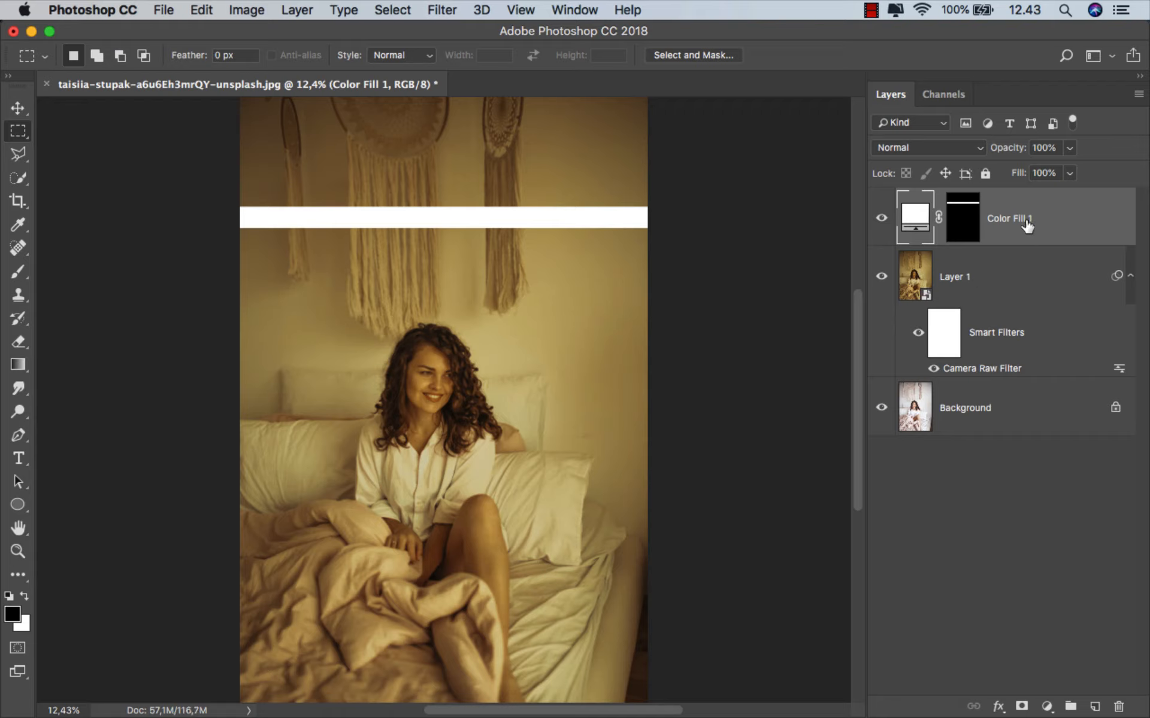
- Duplicate the white stripe three times, moving each copy below the previous one with equal gaps
{"action": "key", "text": "super+j"}
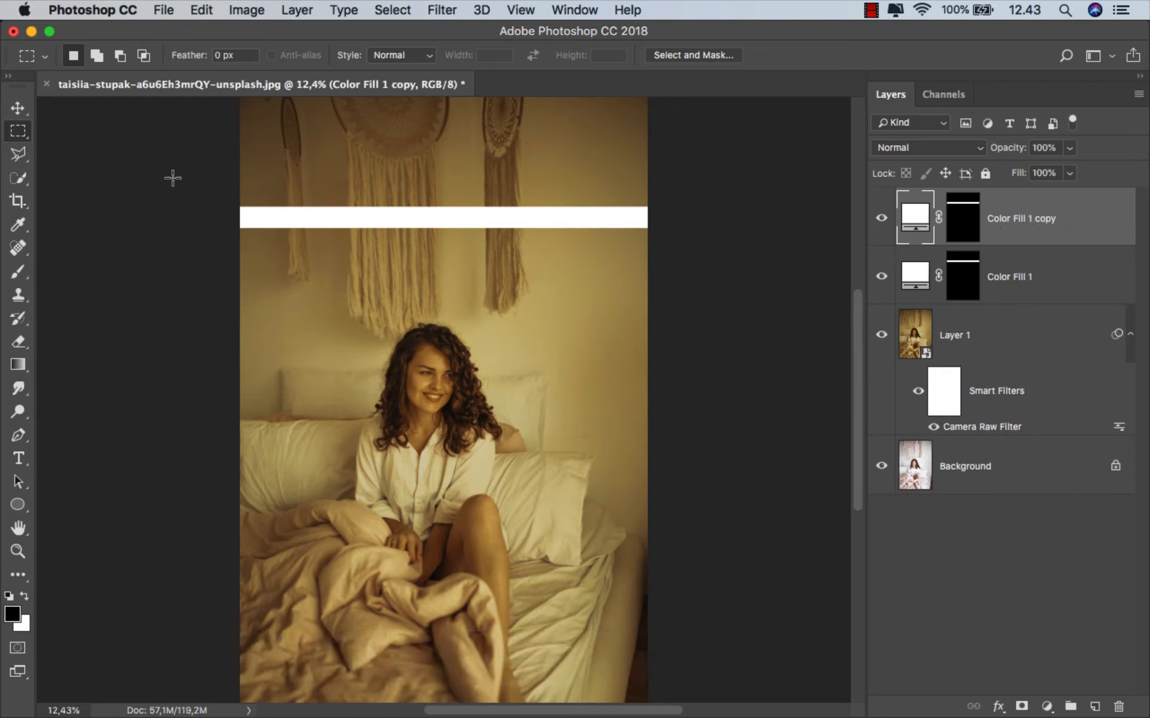
{"action": "key", "text": "v"}
{"action": "left_click_drag", "start_coordinate": [356, 210], "coordinate": [407, 261]}
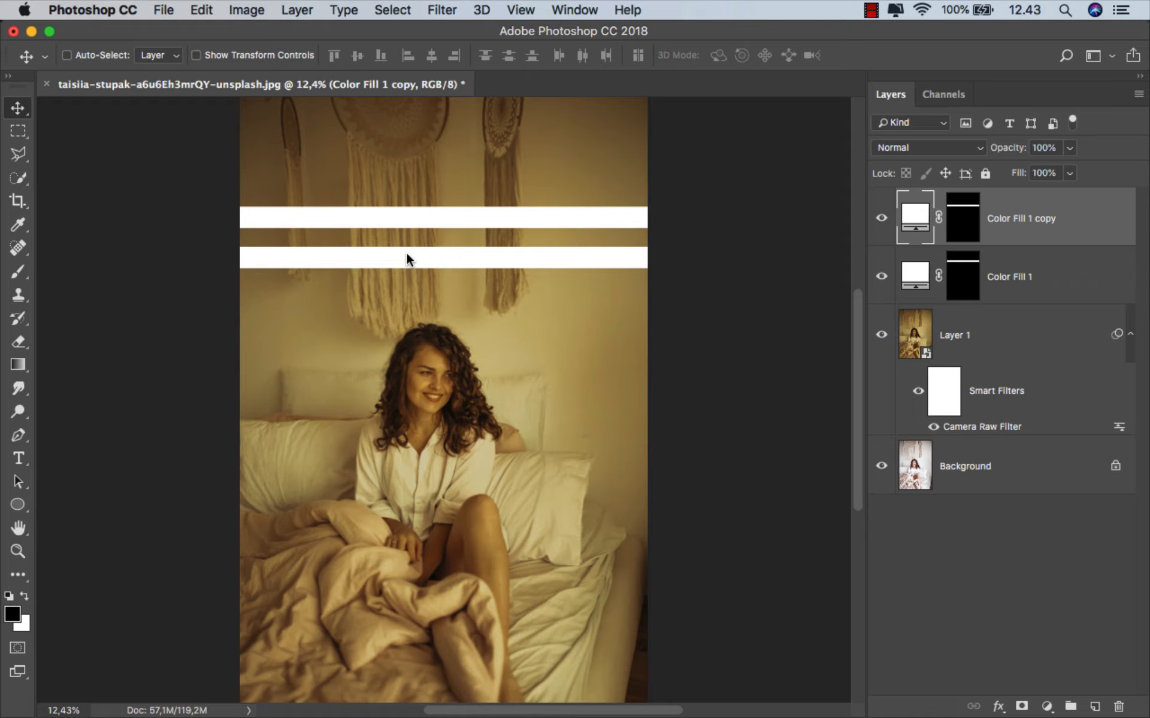
{"action": "key", "text": "super+j"}
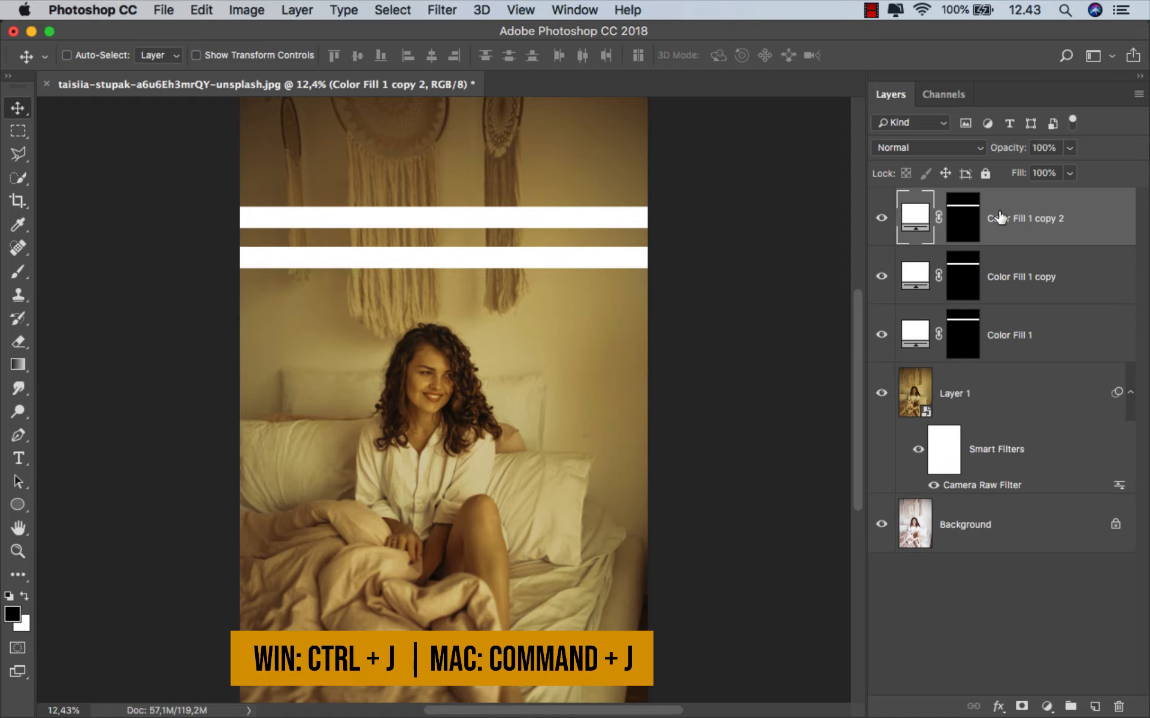
{"action": "left_click_drag", "start_coordinate": [454, 258], "coordinate": [451, 297]}
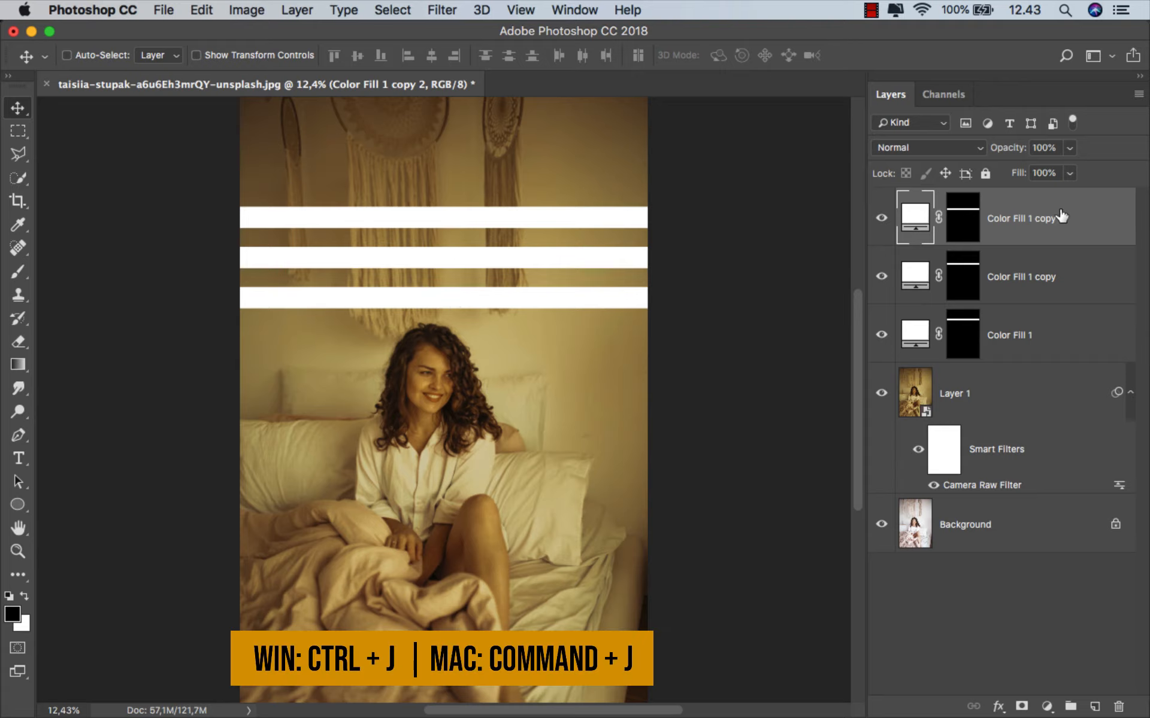
{"action": "key", "text": "super+j"}
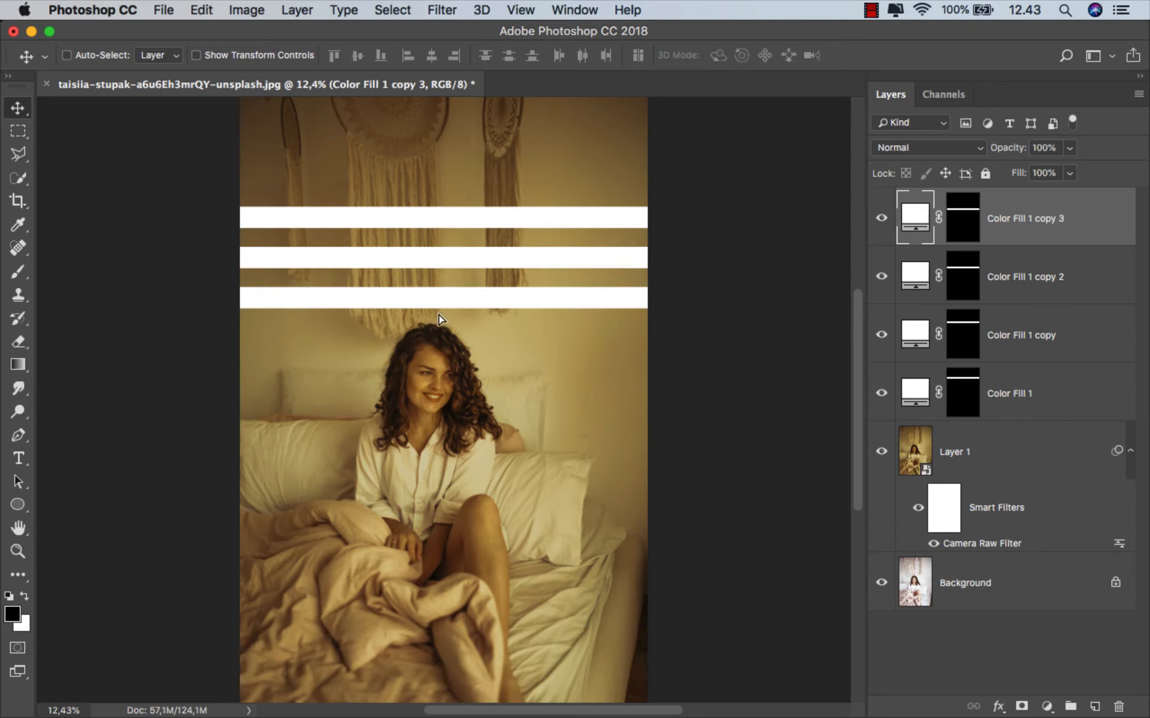
{"action": "left_click_drag", "start_coordinate": [444, 308], "coordinate": [441, 354]}
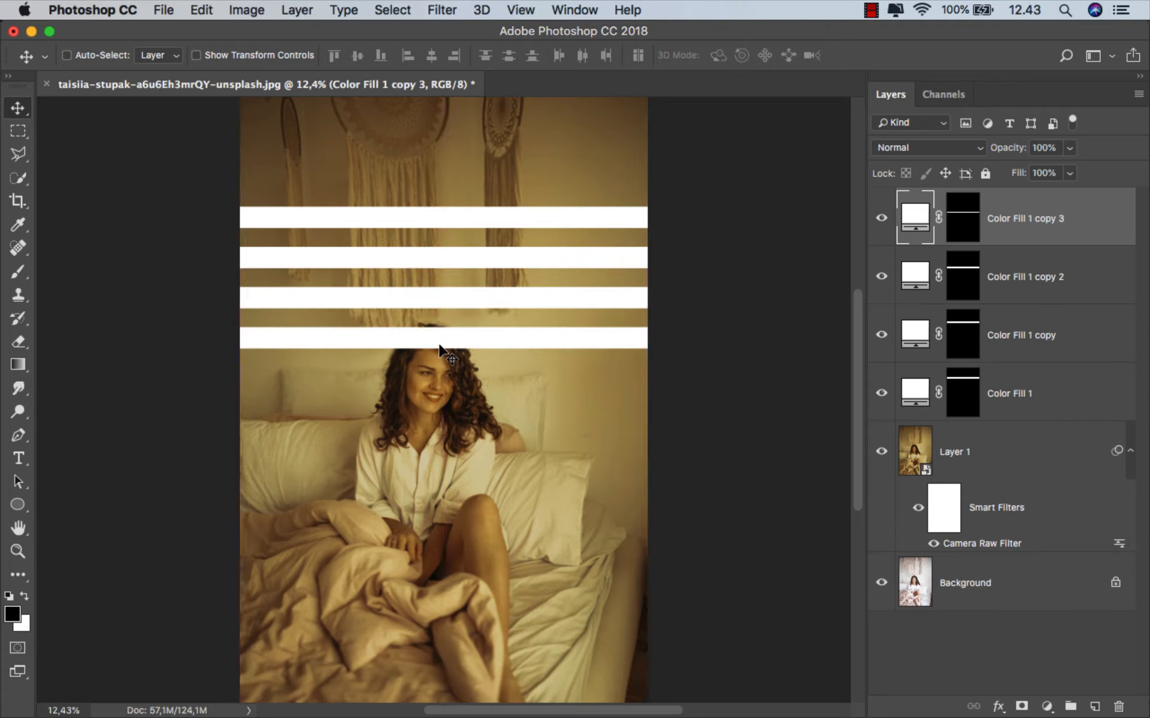
- Merge the four stripe layers, duplicate the result below to continue the even spacing, and merge both sets into one layer
{"action": "left_click", "coordinate": [1011, 393], "text": "shift"}
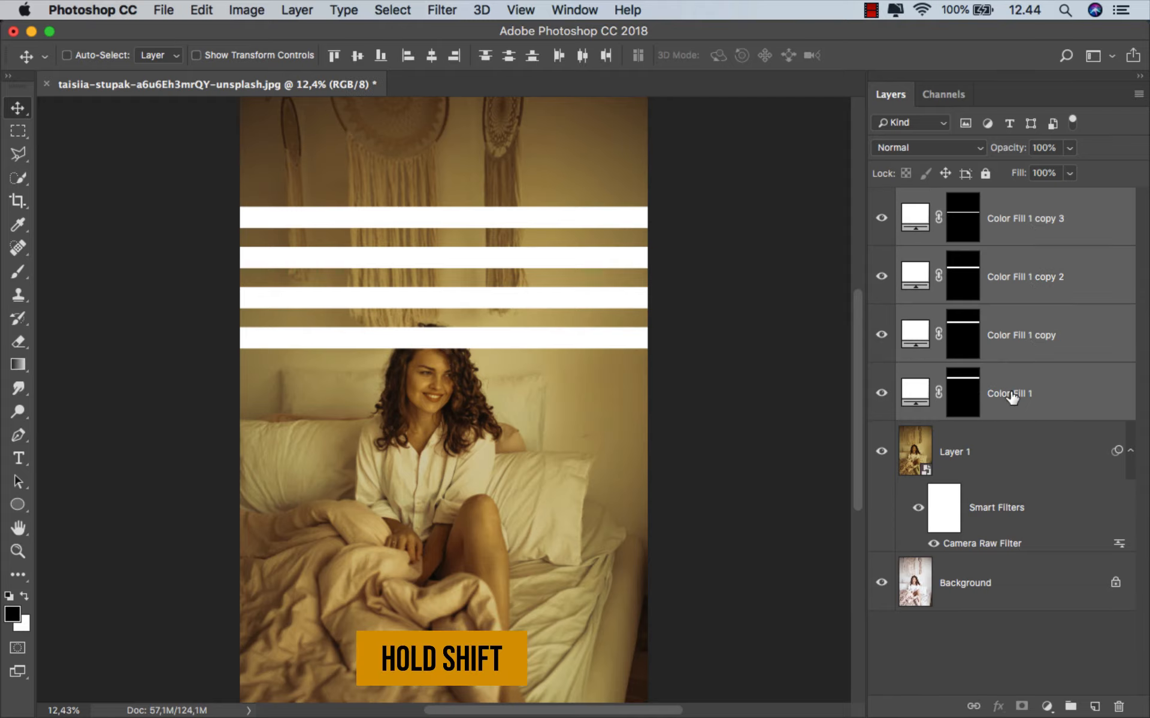
{"action": "key", "text": "super+e"}
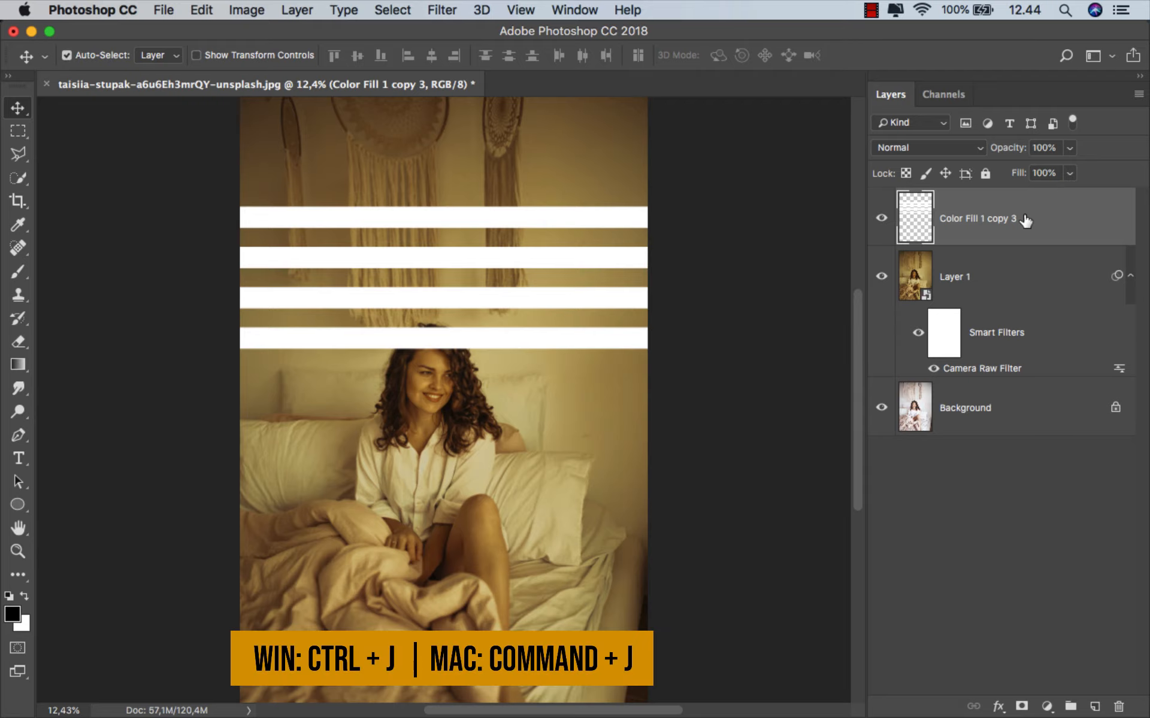
{"action": "key", "text": "super+j"}
{"action": "left_click_drag", "start_coordinate": [405, 282], "coordinate": [407, 440]}
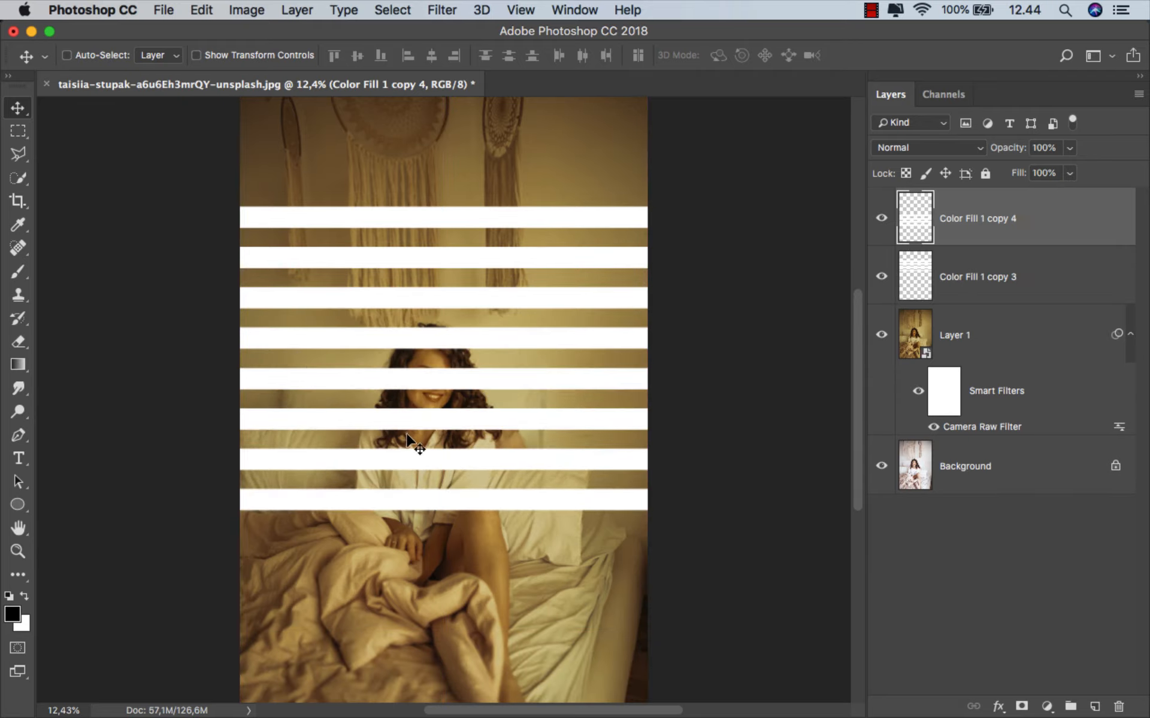
{"action": "left_click", "coordinate": [998, 268], "text": "shift"}
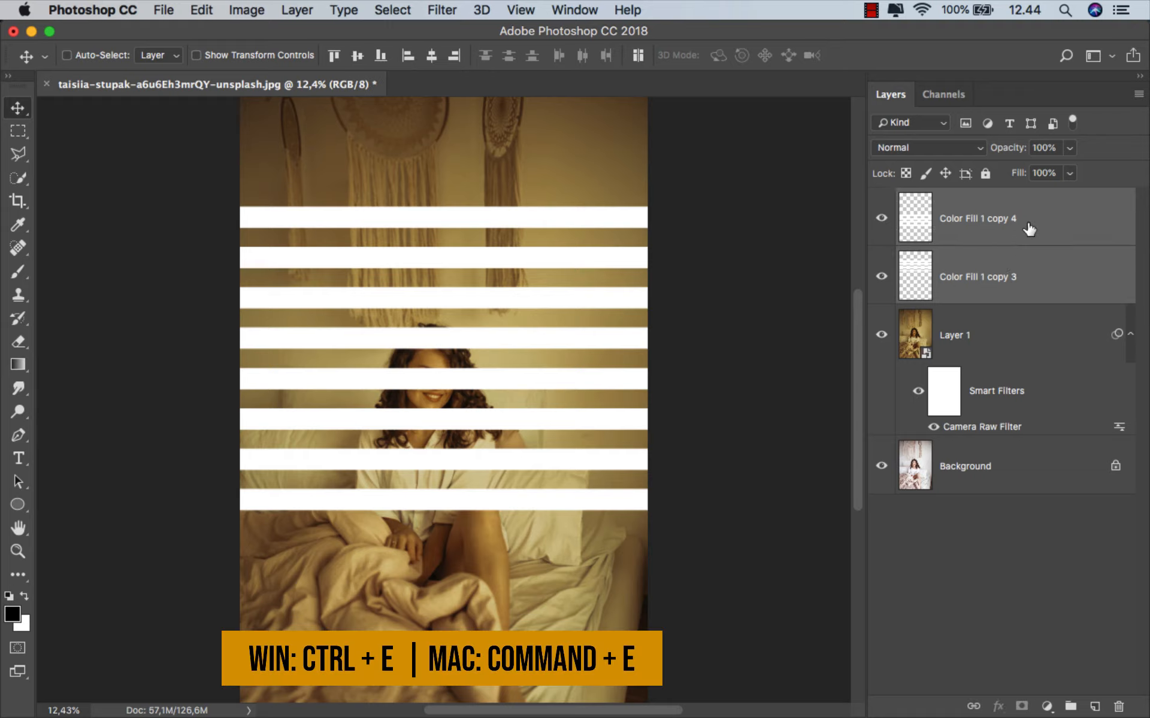
{"action": "key", "text": "super+e"}
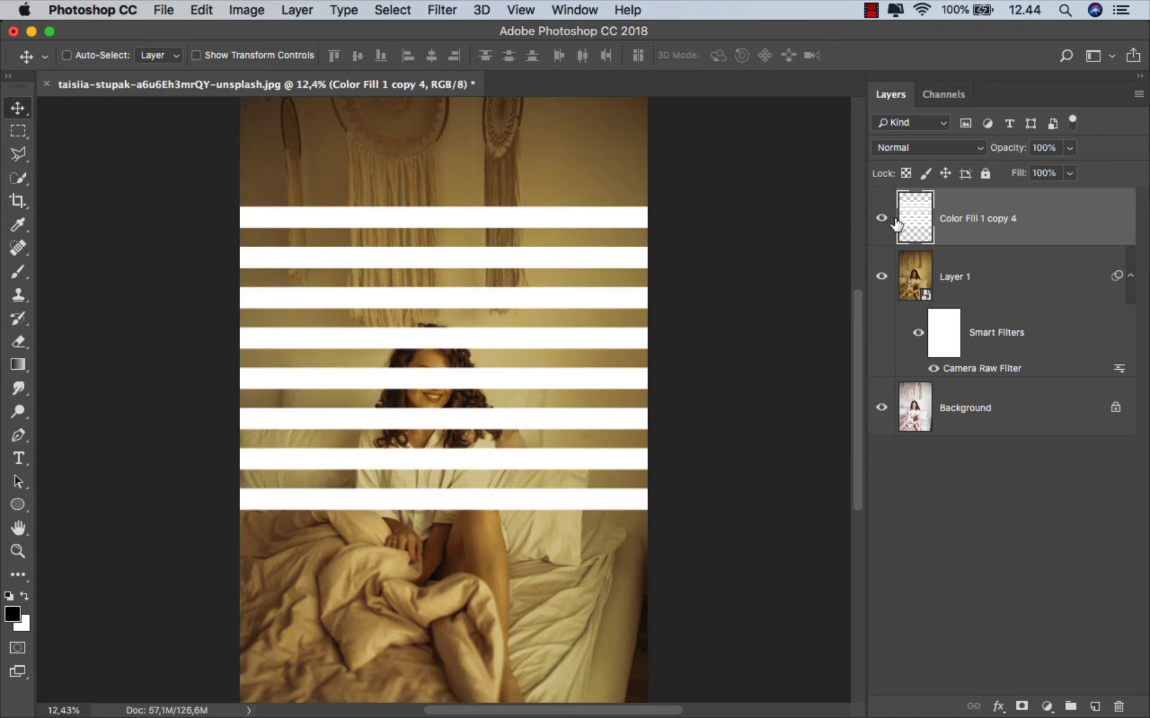
- Select two narrow vertical bands crossing all the white stripes, erase the stripes inside them with an 853 px eraser, and deselect
{"action": "left_click", "coordinate": [20, 135]}
{"action": "left_click_drag", "start_coordinate": [312, 196], "coordinate": [333, 531]}
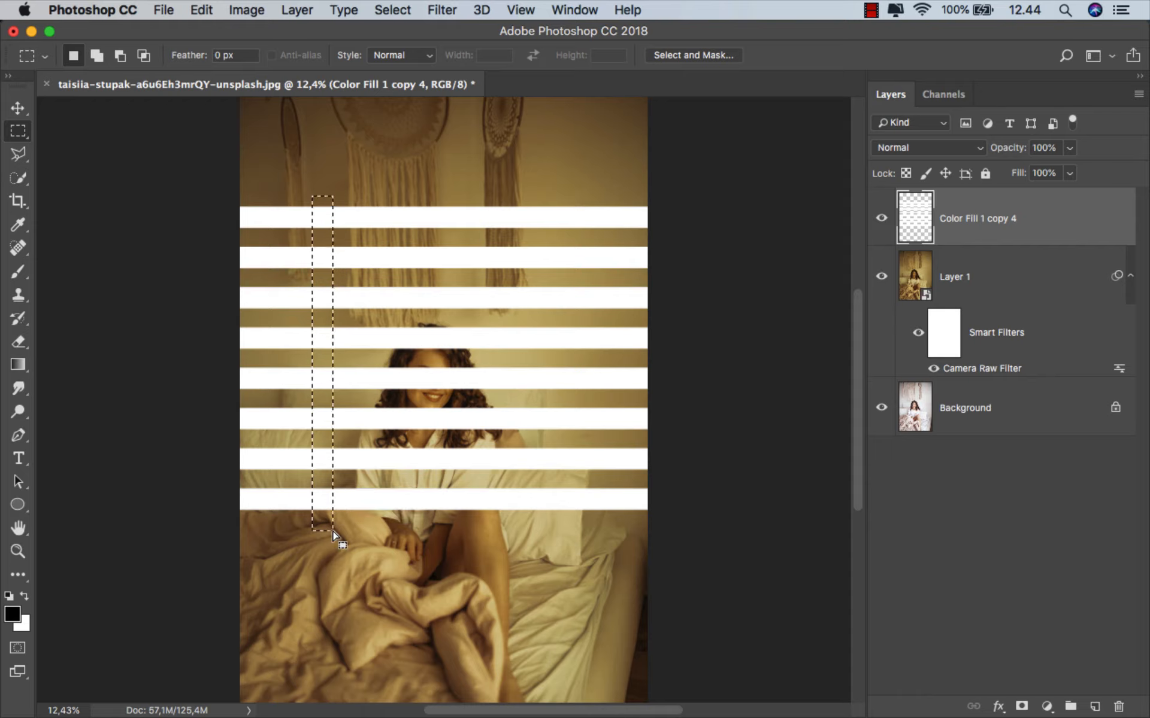
{"action": "left_click", "coordinate": [96, 59]}
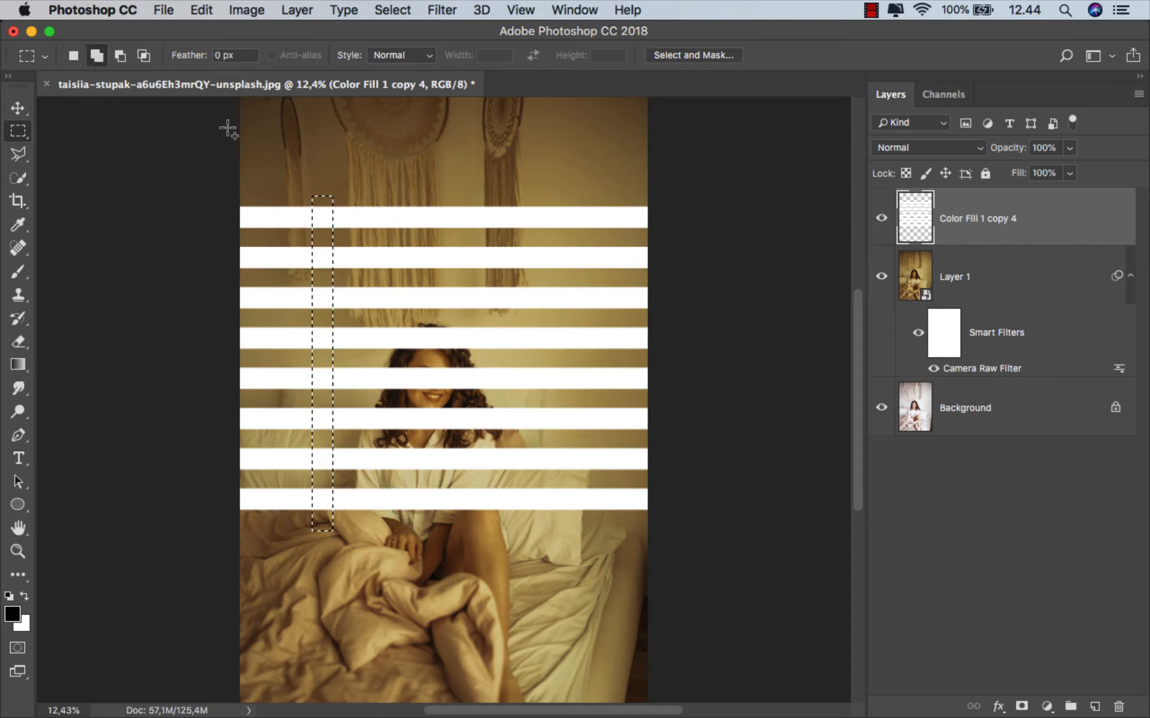
{"action": "left_click_drag", "start_coordinate": [533, 200], "coordinate": [554, 527]}
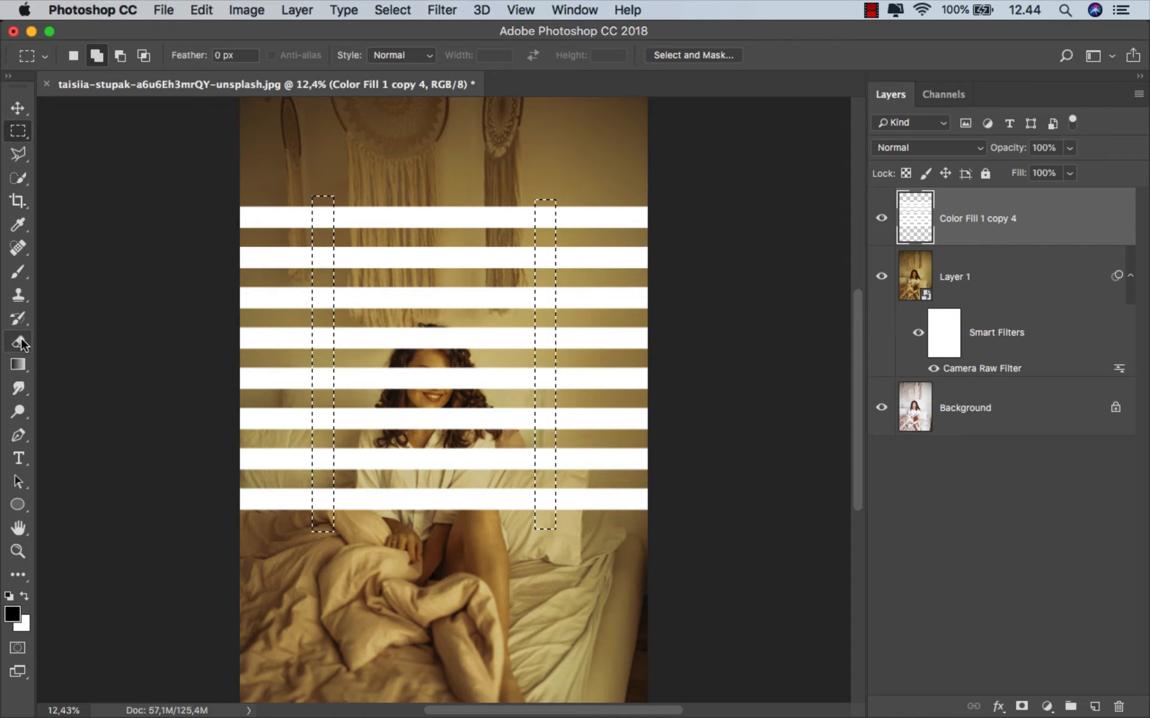
{"action": "left_click_drag", "start_coordinate": [18, 341], "coordinate": [59, 340]}
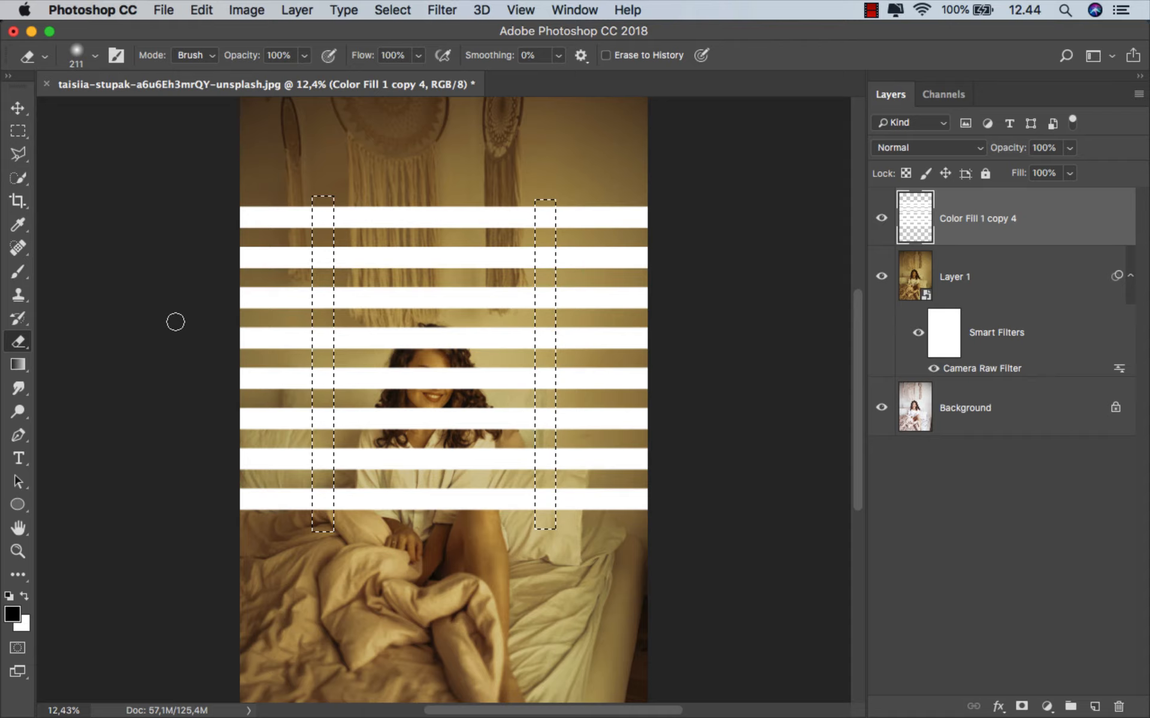
{"action": "left_click_drag", "start_coordinate": [326, 237], "coordinate": [396, 241]}
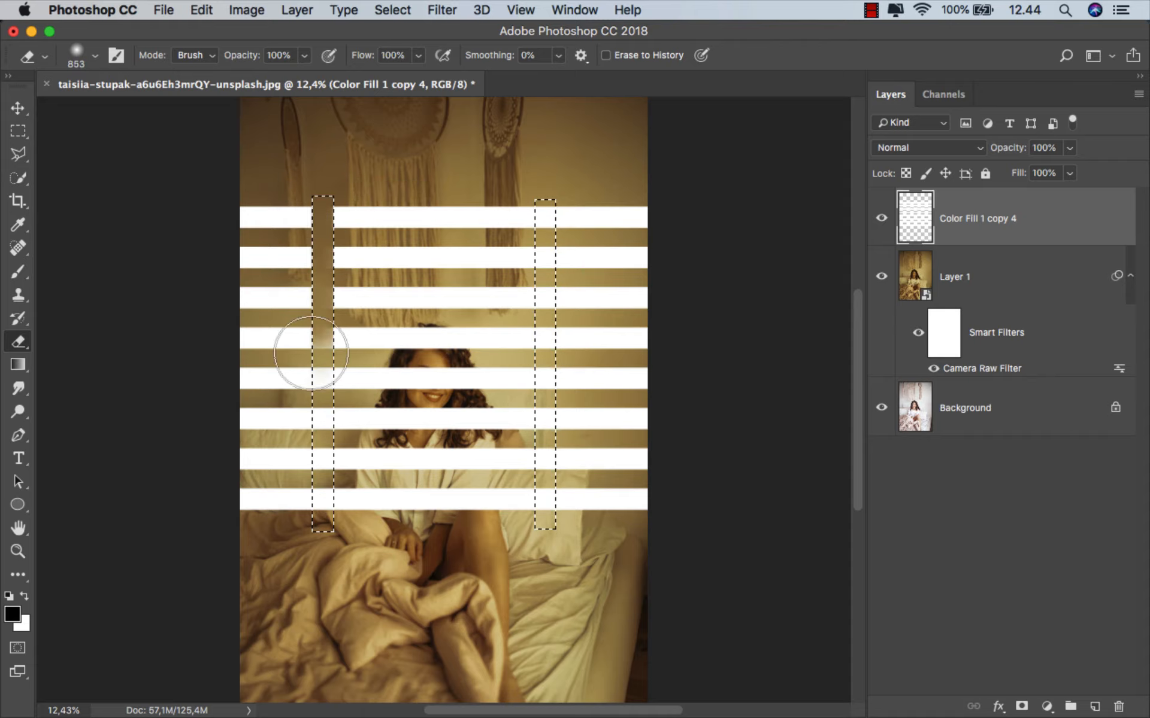
{"action": "left_click_drag", "start_coordinate": [539, 193], "coordinate": [548, 482]}
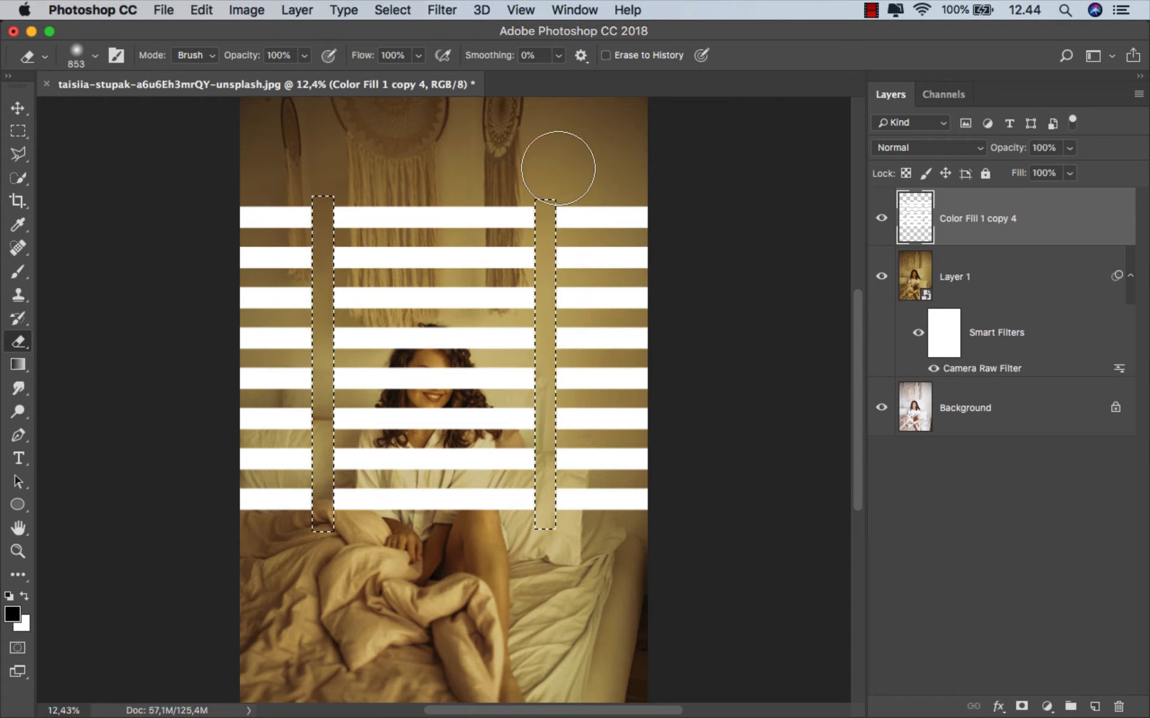
{"action": "left_click", "coordinate": [393, 10]}
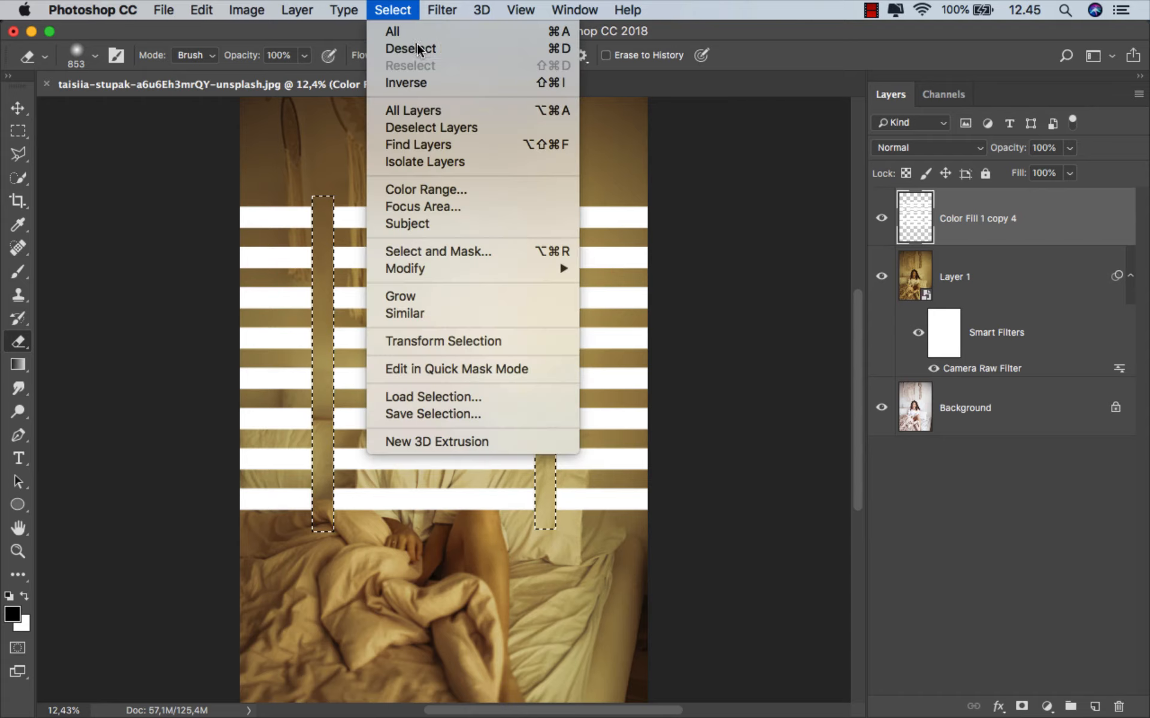
{"action": "left_click", "coordinate": [407, 49]}
- Skew the stripe layer vertically by about -6.93° so its right side rises, and stretch its height to about 109.79%
{"action": "key", "text": "super+t"}
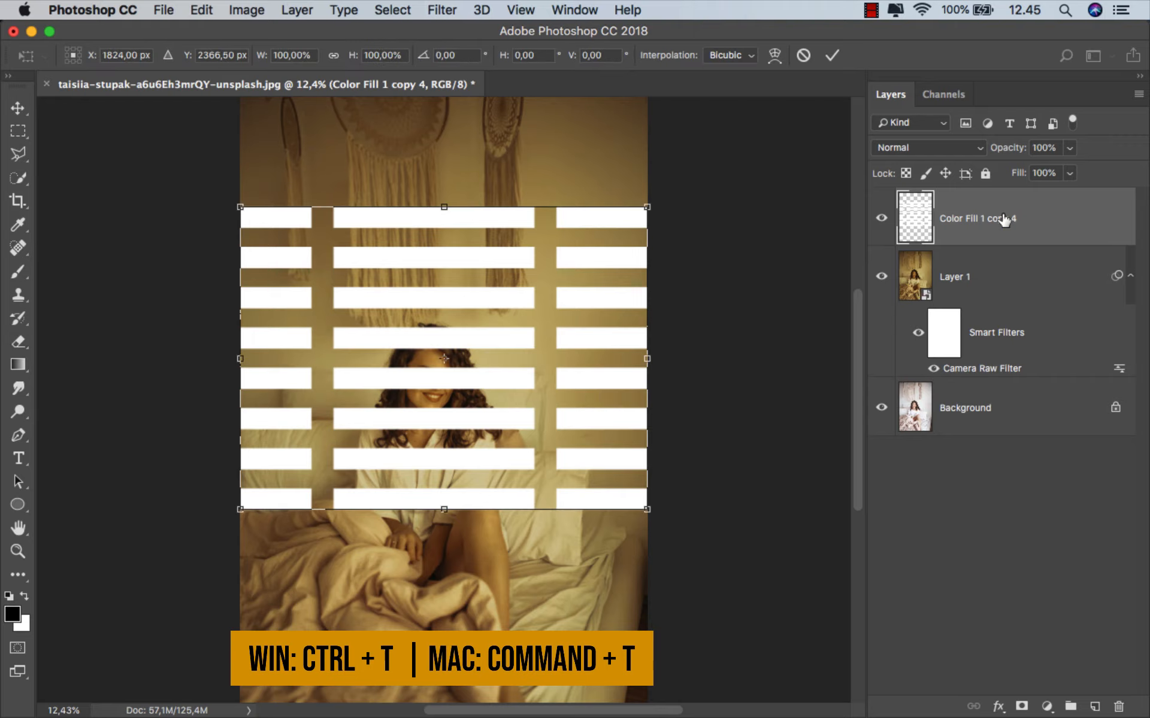
{"action": "right_click", "coordinate": [534, 304]}
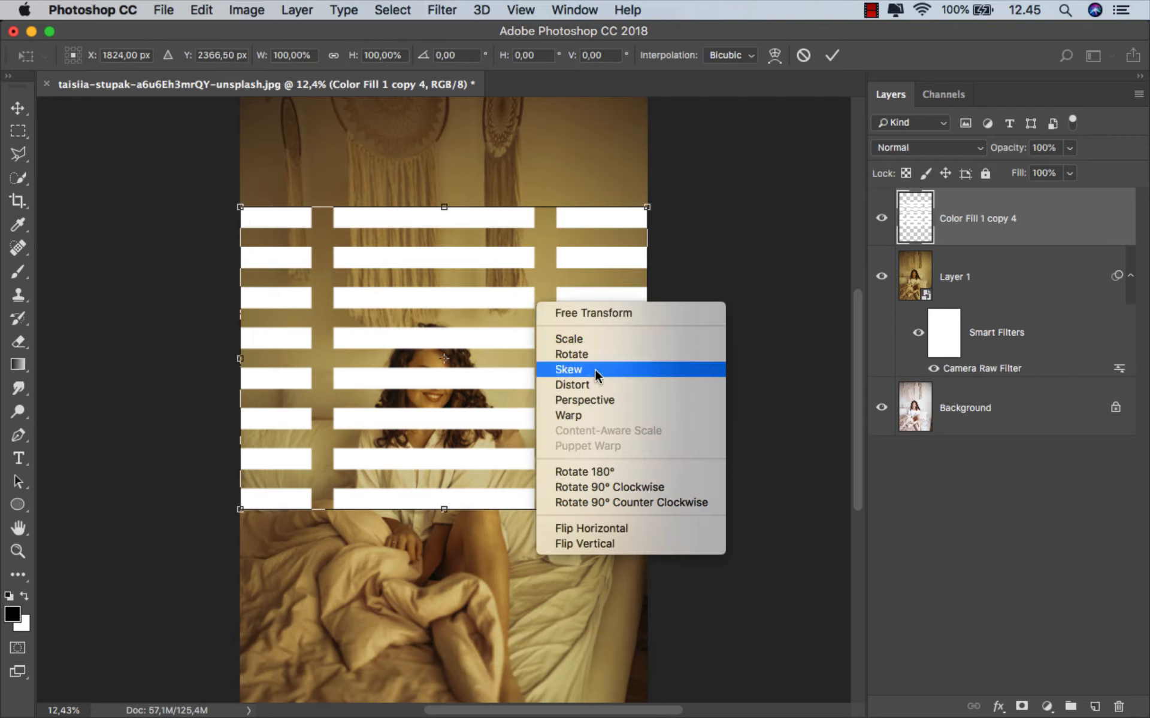
{"action": "left_click", "coordinate": [597, 385]}
{"action": "left_click_drag", "start_coordinate": [647, 358], "coordinate": [648, 308]}
{"action": "key", "text": "super+minus"}
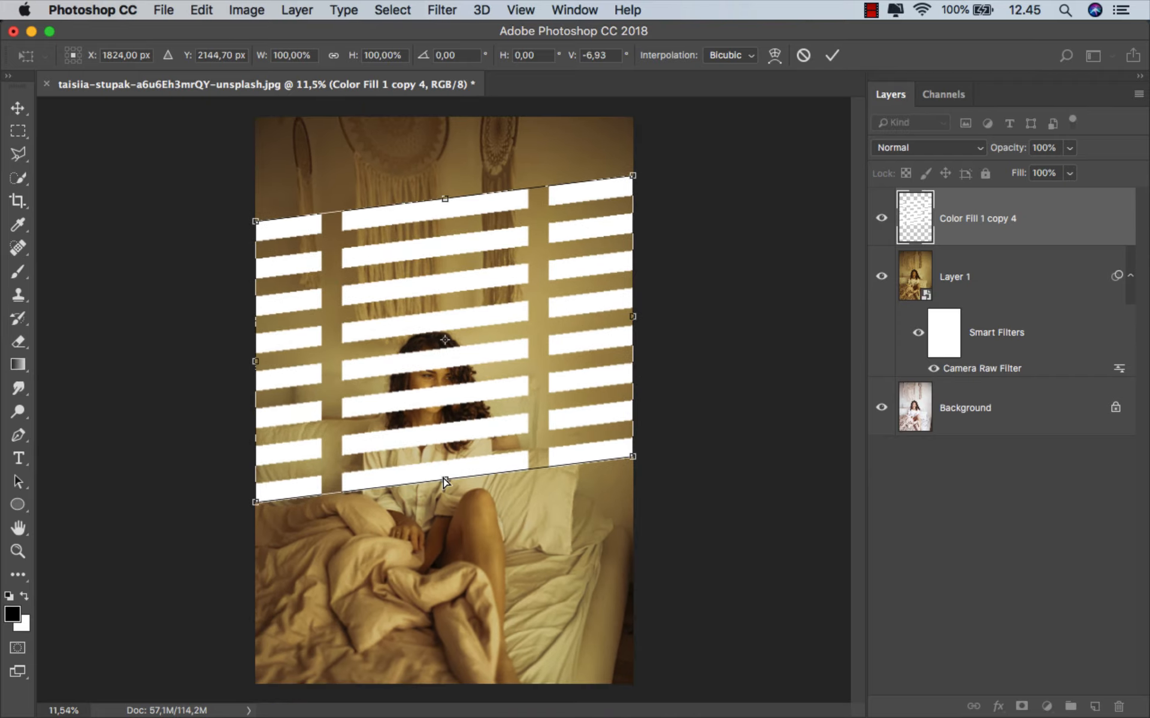
{"action": "left_click_drag", "start_coordinate": [445, 483], "coordinate": [446, 511]}
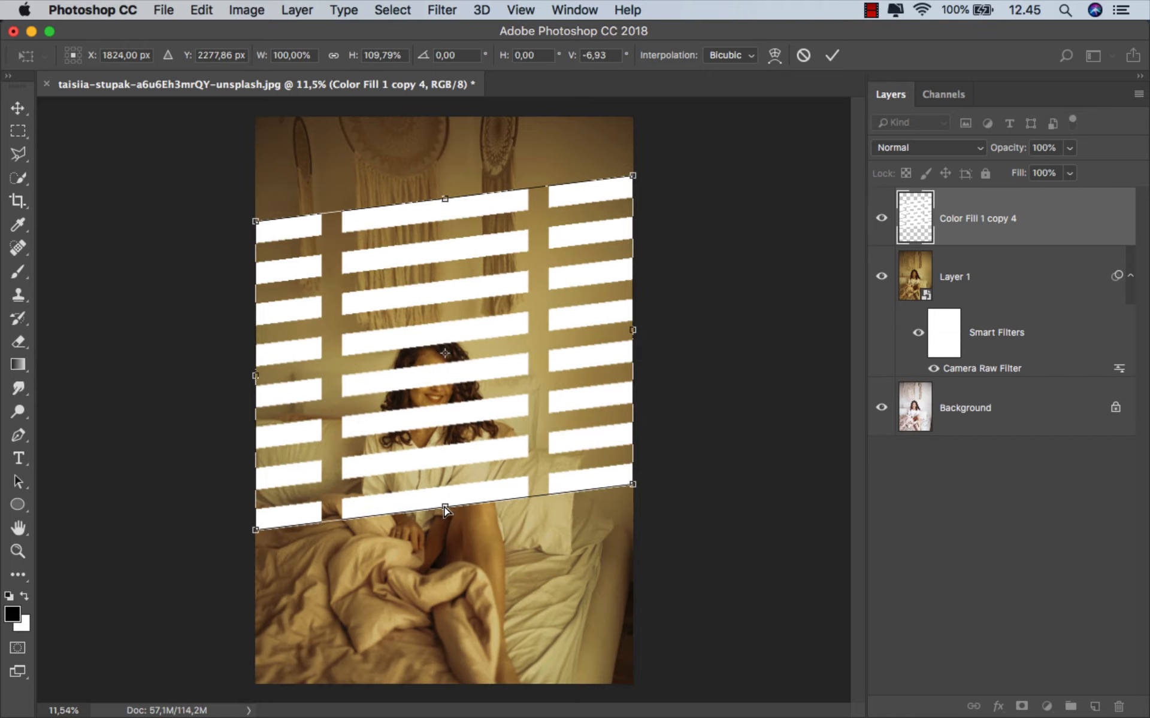
{"action": "left_click", "coordinate": [831, 55]}
{"action": "key", "text": "e"}
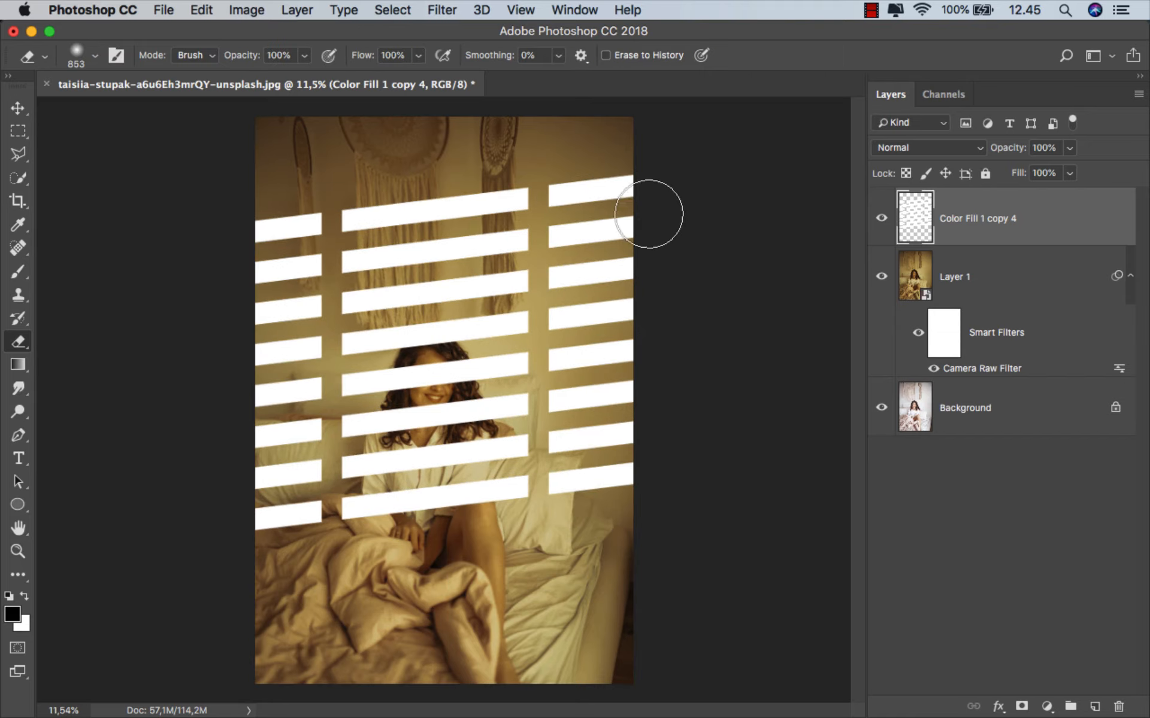
{"action": "scroll", "coordinate": [479, 298], "scroll_direction": "up", "scroll_amount": 1}
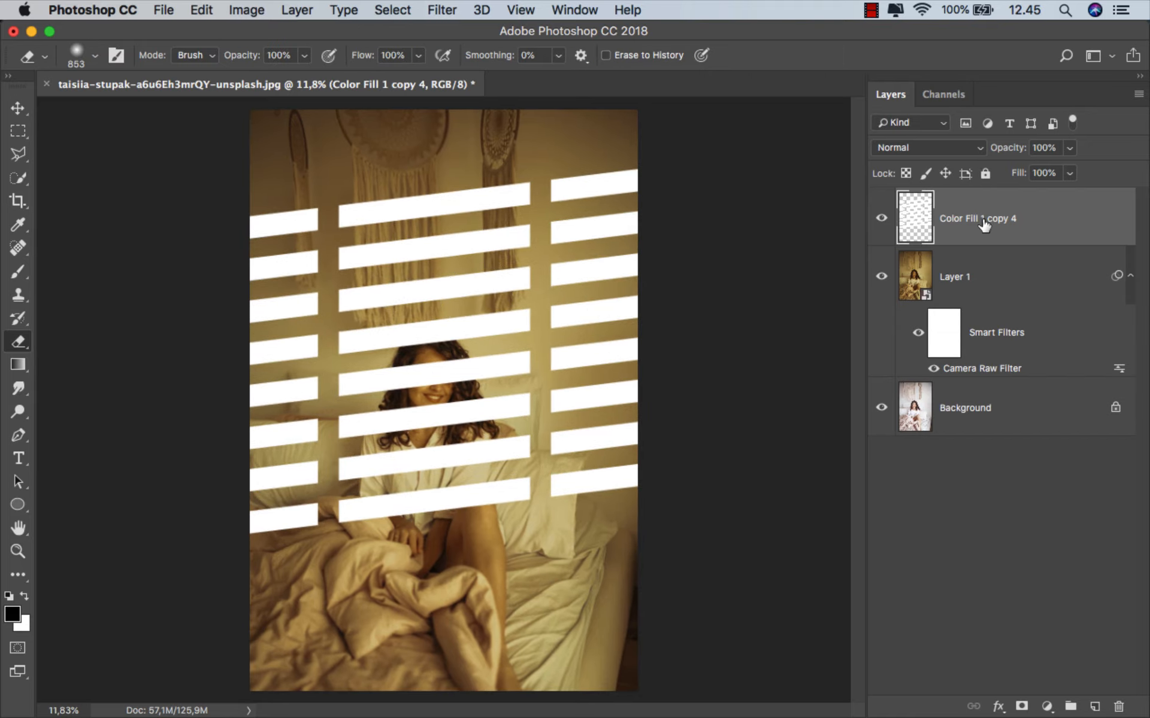
- Add a layer mask to the stripe layer and fade its left and right ends with black-to-transparent linear gradients
{"action": "key", "text": "v"}
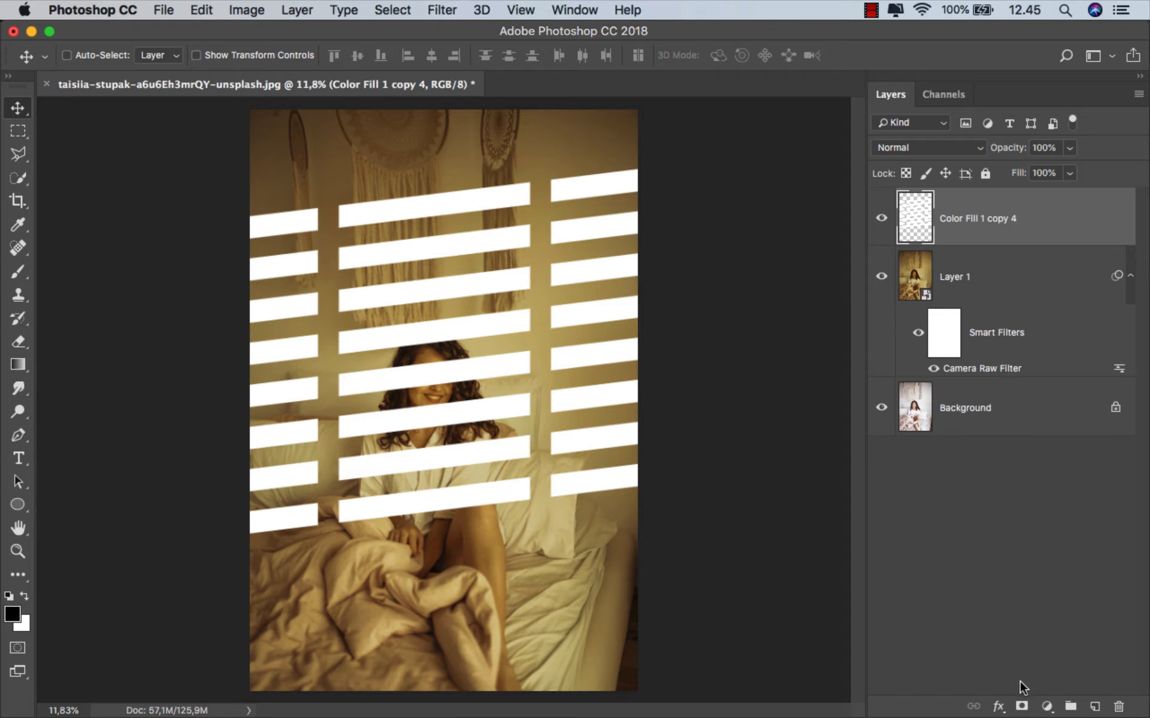
{"action": "left_click", "coordinate": [1021, 707]}
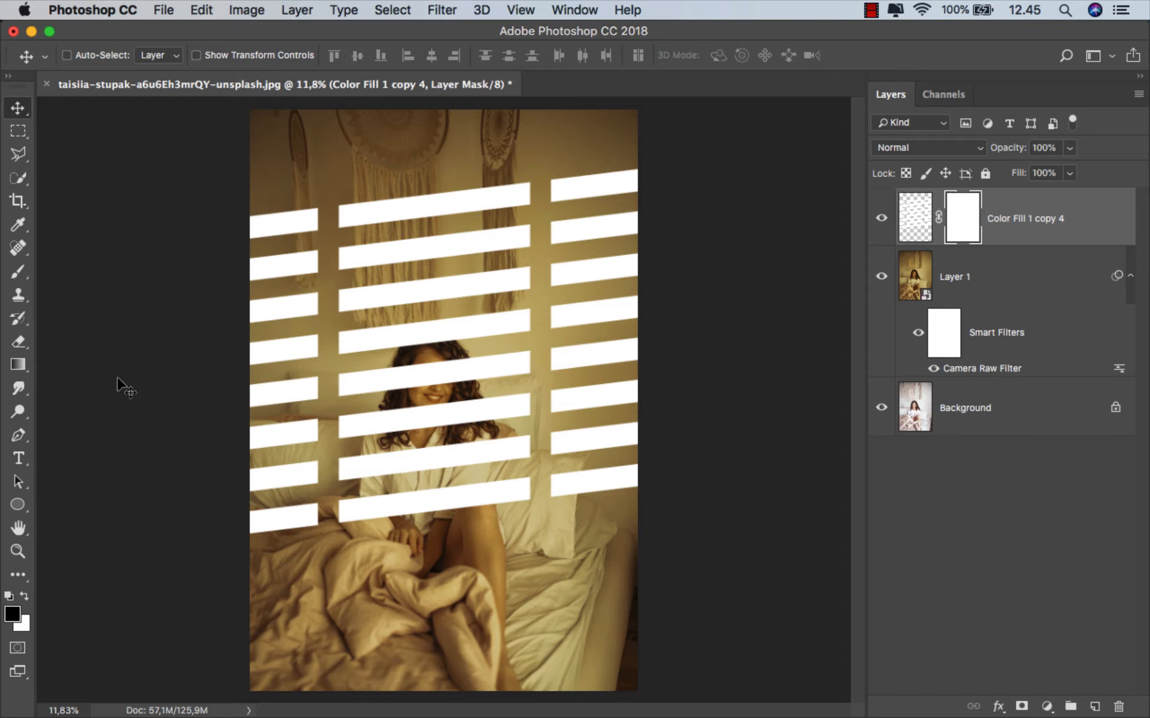
{"action": "left_click", "coordinate": [9, 367]}
{"action": "left_click", "coordinate": [65, 363]}
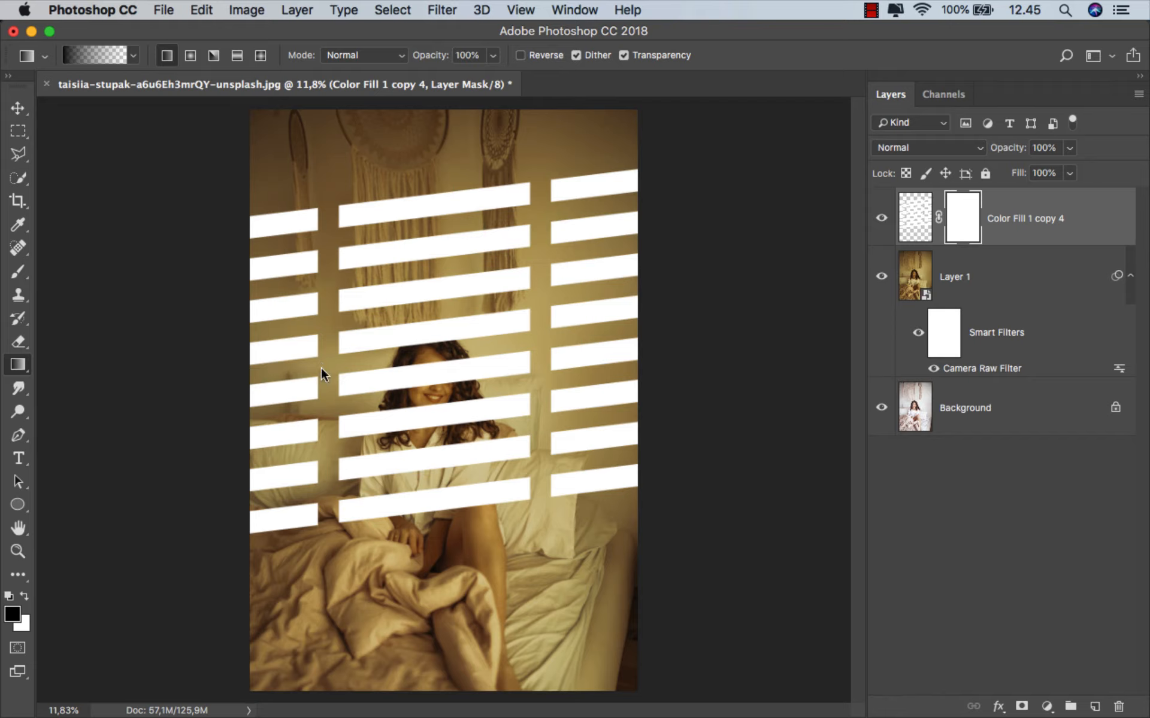
{"action": "left_click_drag", "start_coordinate": [252, 369], "coordinate": [321, 370]}
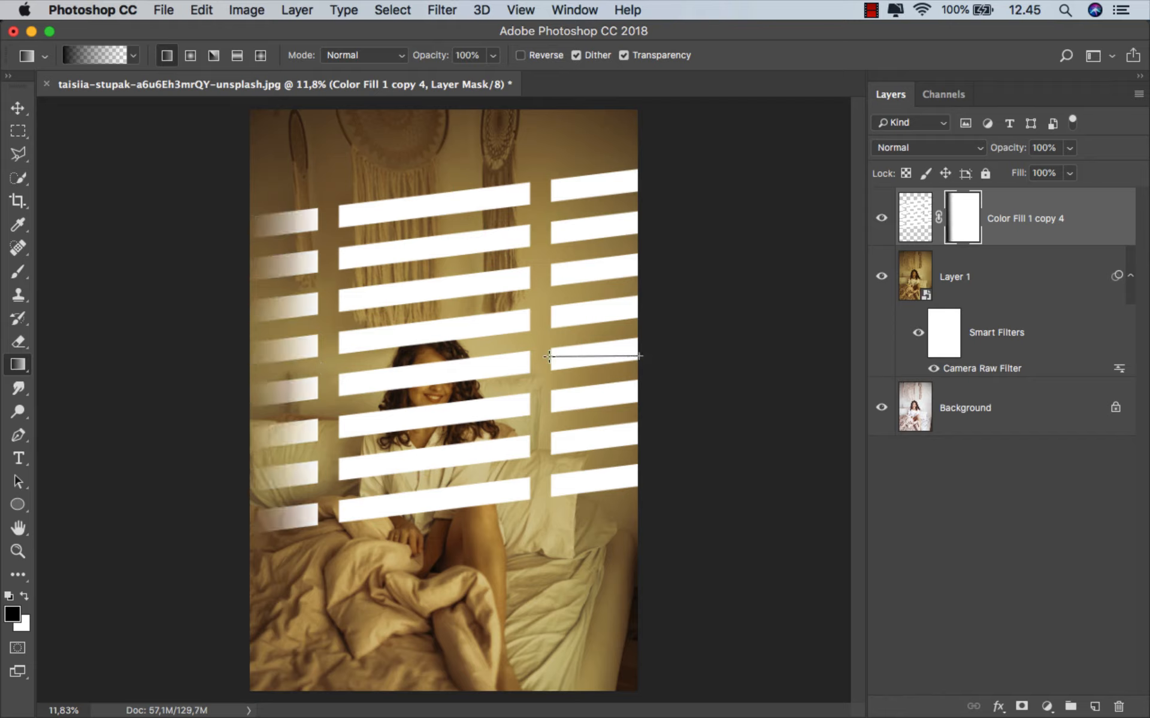
{"action": "left_click_drag", "start_coordinate": [549, 357], "coordinate": [551, 357]}
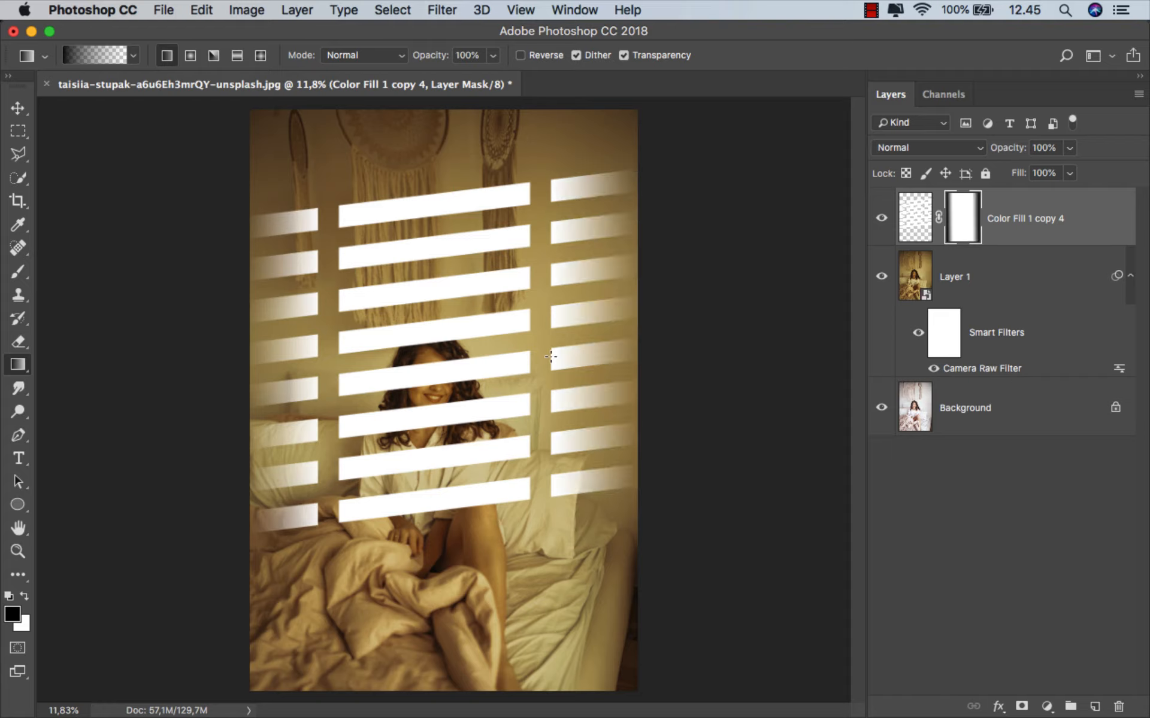
- Set the stripe layer's blend mode to Overlay and its Fill to 30%
{"action": "left_click", "coordinate": [1031, 234]}
{"action": "key", "text": "v"}
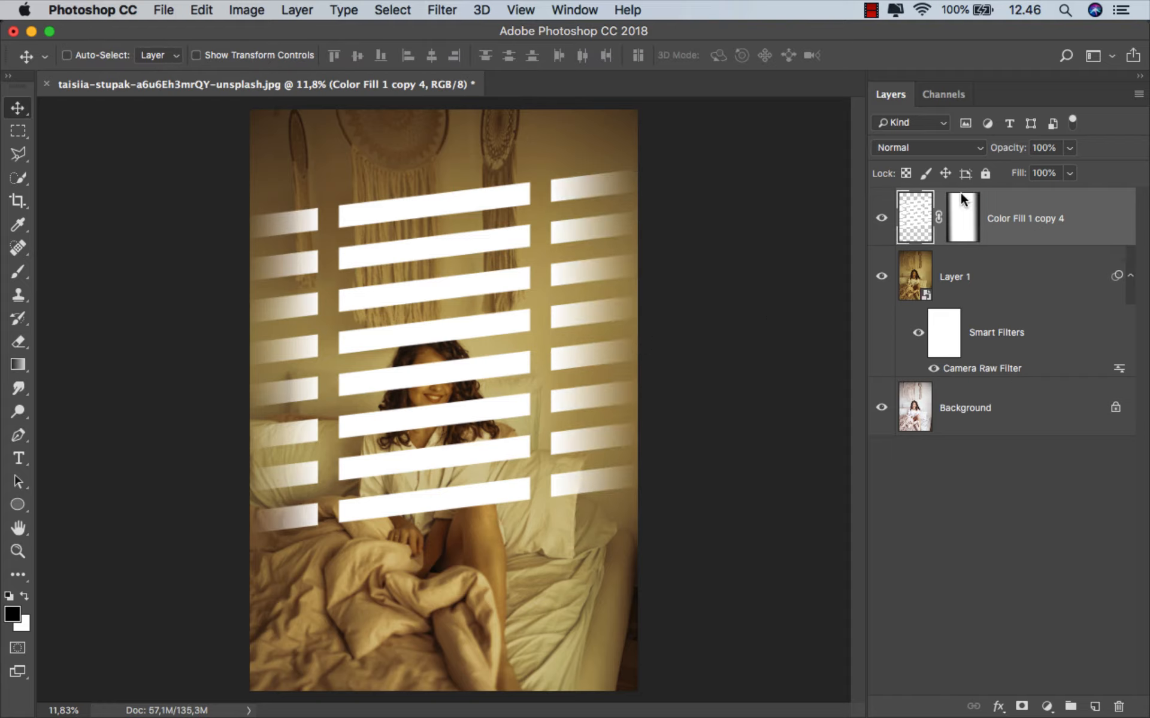
{"action": "left_click", "coordinate": [905, 150]}
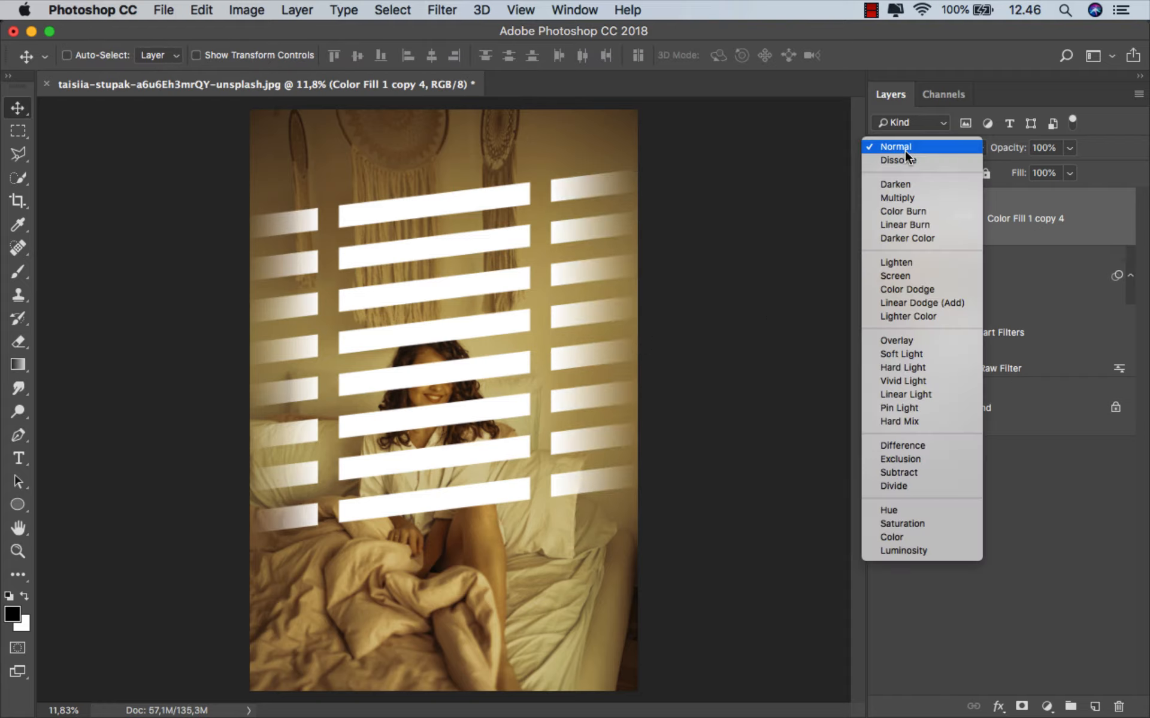
{"action": "left_click", "coordinate": [912, 340]}
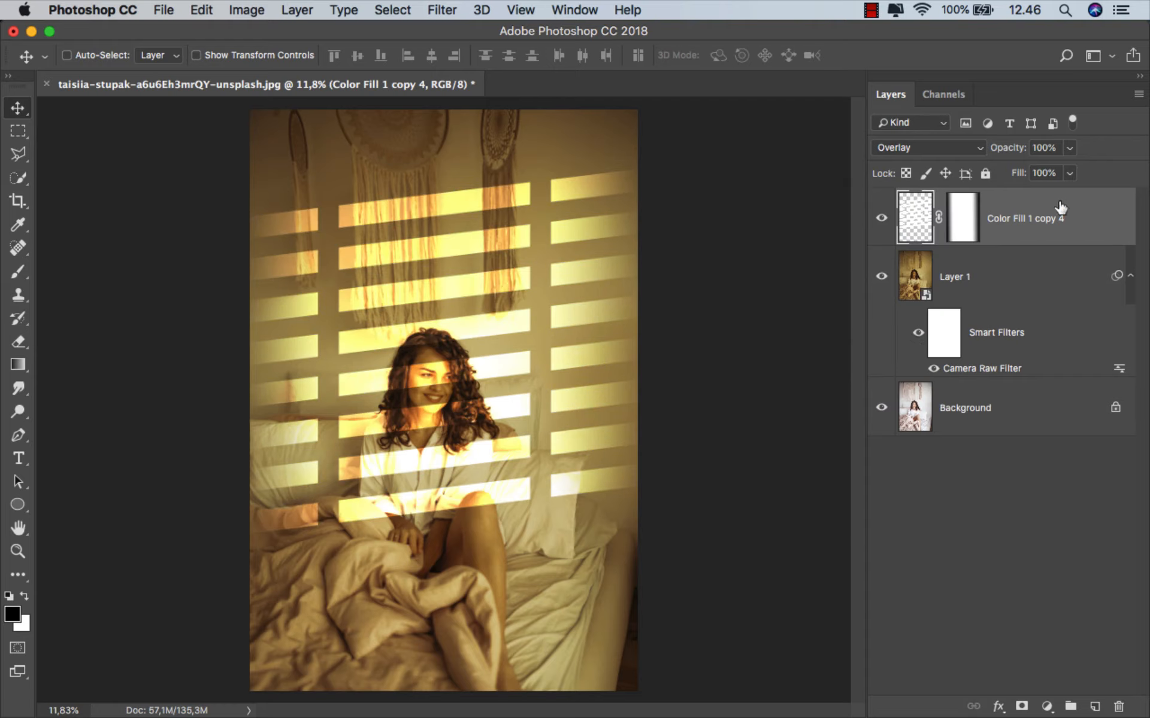
{"action": "left_click", "coordinate": [1069, 173]}
{"action": "left_click_drag", "start_coordinate": [1027, 194], "coordinate": [1016, 195]}
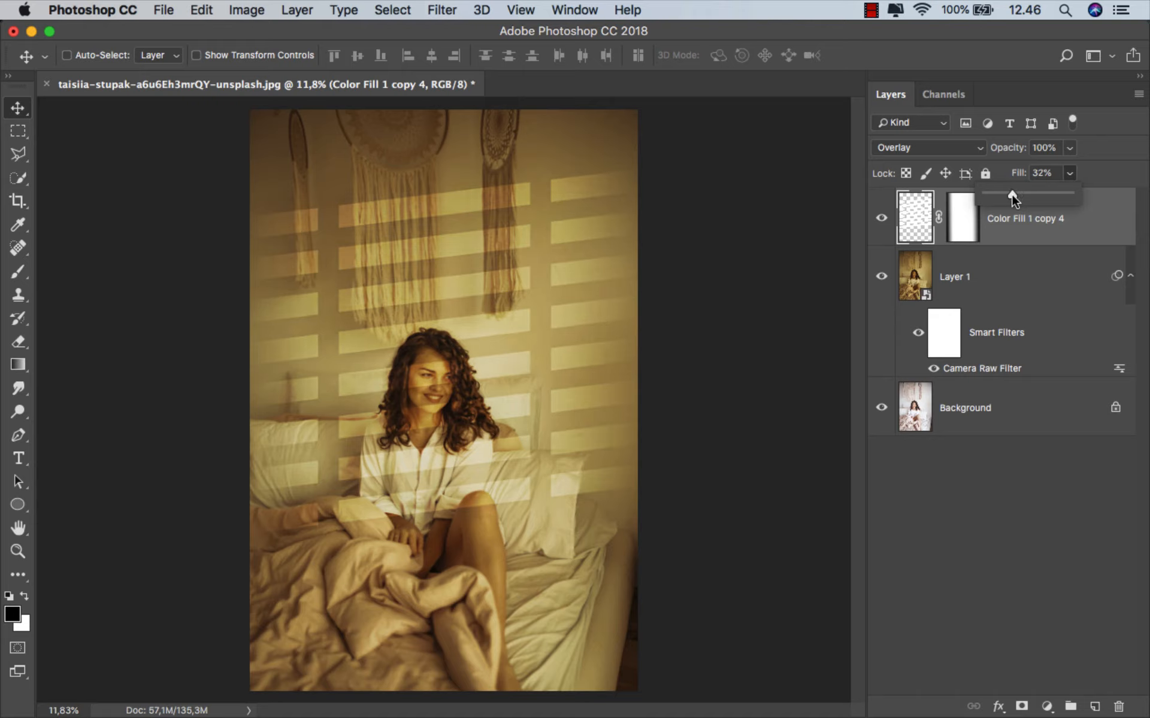
{"action": "left_click", "coordinate": [1021, 241]}
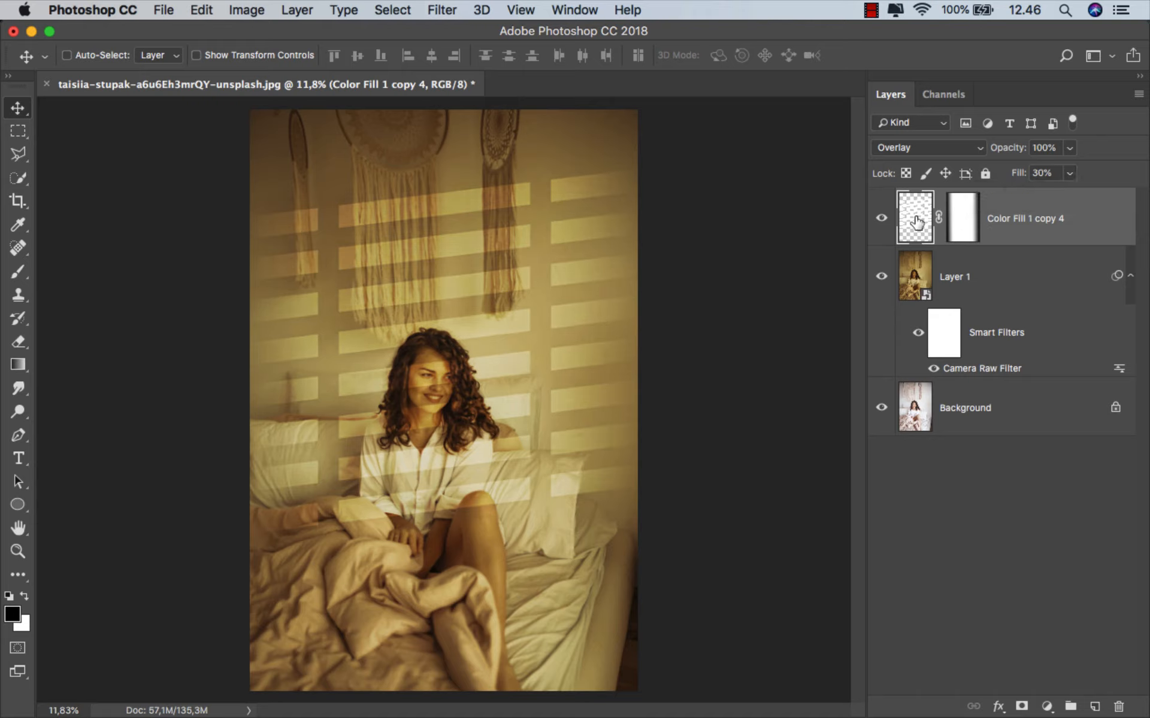
- Soften the stripes' edges with a Gaussian Blur and compare the photo with the stripe layer hidden and shown
{"action": "left_click", "coordinate": [442, 9]}
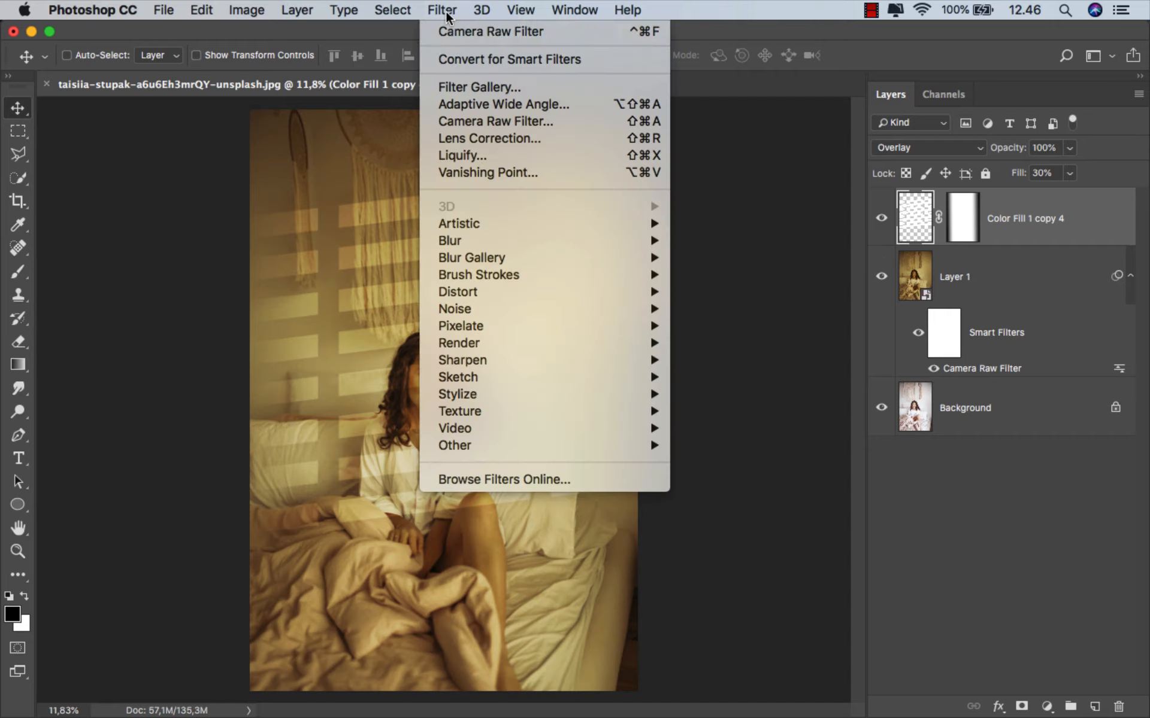
{"action": "mouse_move", "coordinate": [514, 242]}
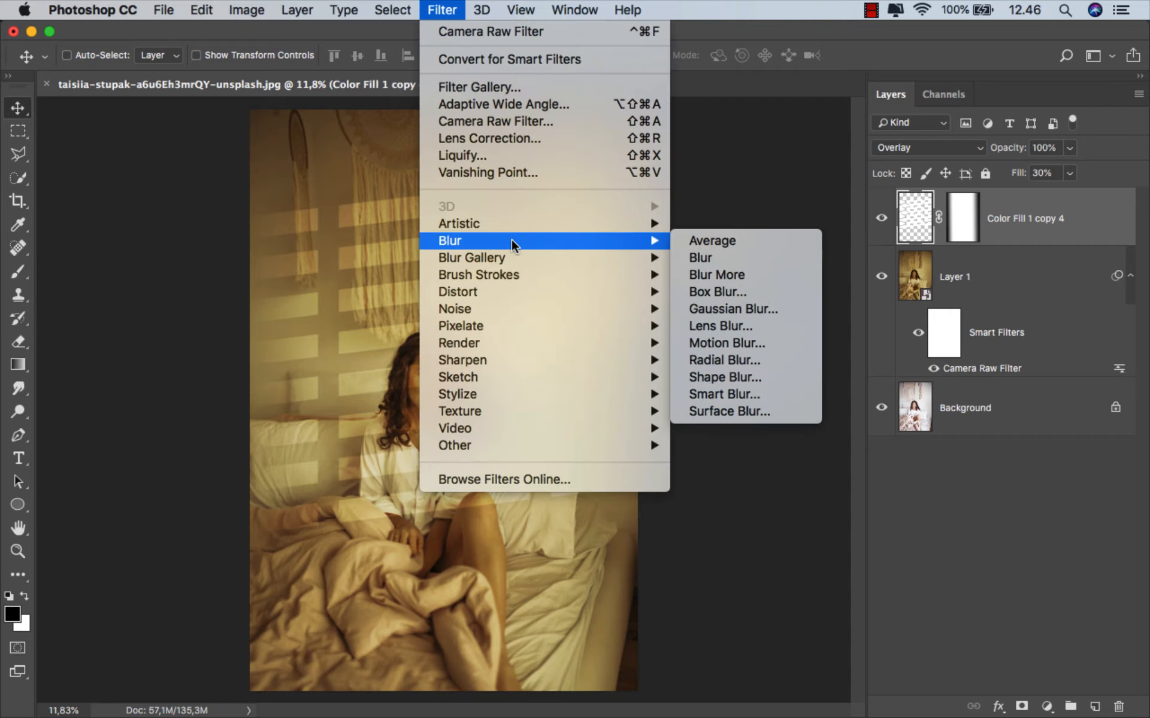
{"action": "left_click", "coordinate": [746, 308]}
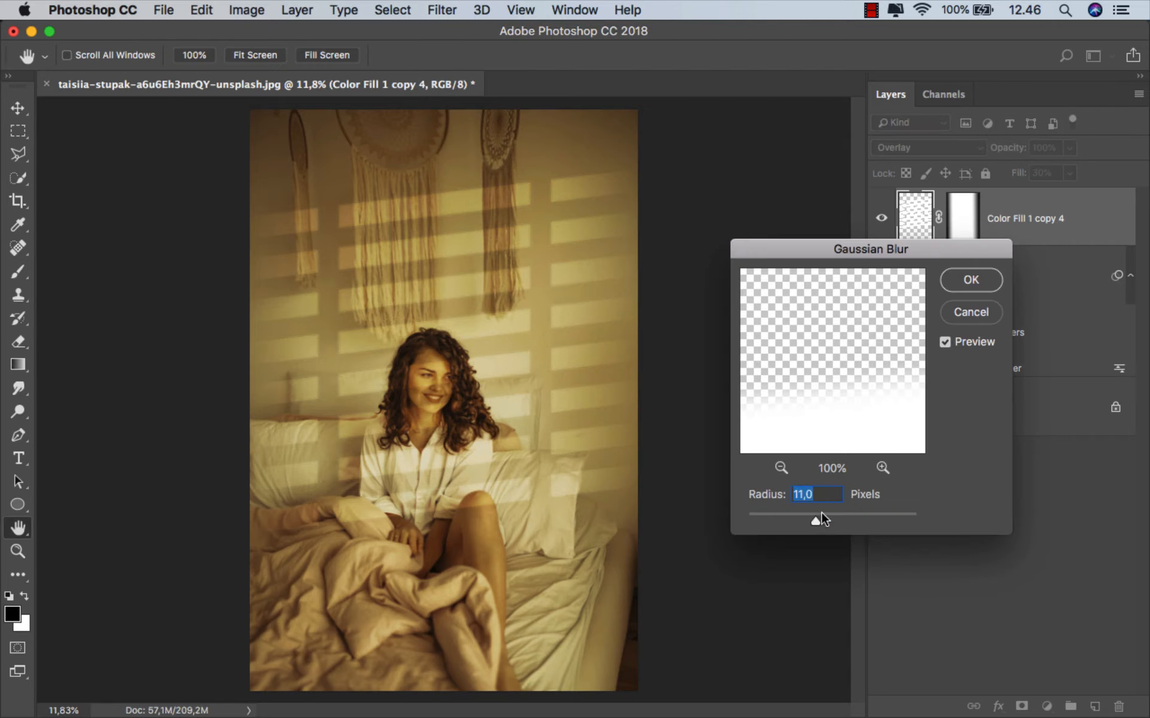
{"action": "mouse_move", "coordinate": [817, 517]}
{"action": "left_mouse_down"}
{"action": "mouse_move", "coordinate": [831, 518]}
{"action": "mouse_move", "coordinate": [821, 519]}
{"action": "left_mouse_up"}
{"action": "left_click_drag", "start_coordinate": [821, 519], "coordinate": [818, 522]}
{"action": "left_click_drag", "start_coordinate": [820, 525], "coordinate": [822, 525]}
{"action": "left_click", "coordinate": [973, 280]}
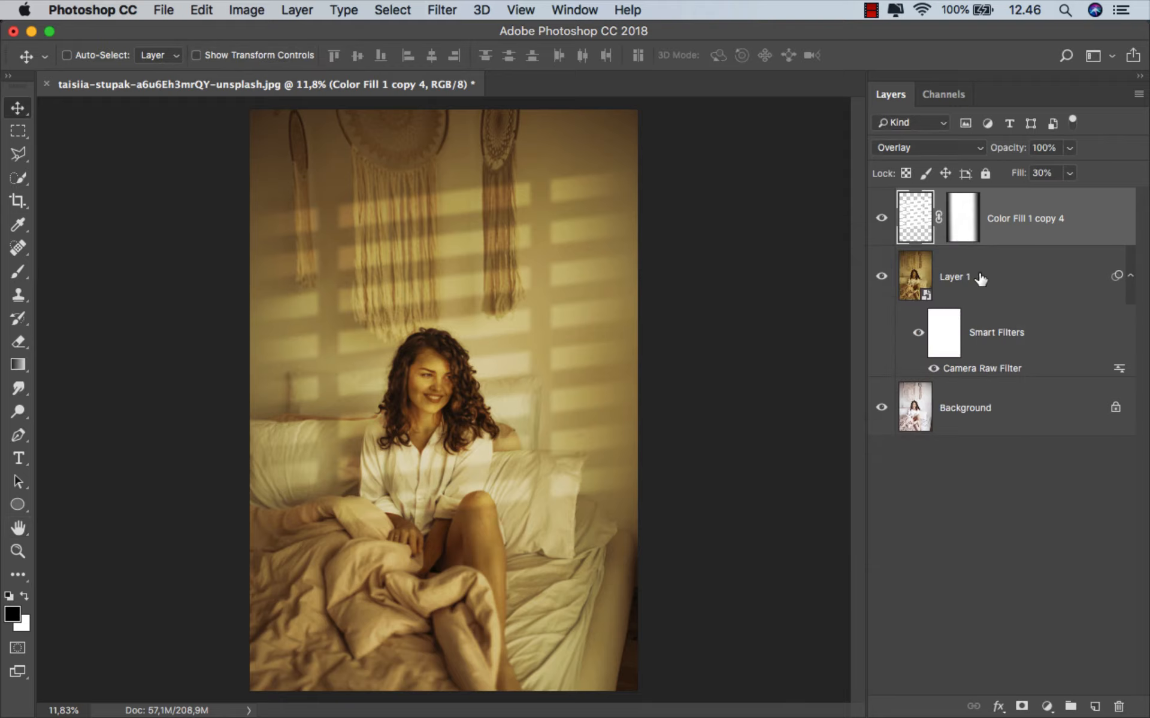
{"action": "left_click", "coordinate": [880, 219]}
{"action": "left_click", "coordinate": [880, 218]}
- Save the image as a JPEG named ok in the untitled folder, with quality 12 (Maximum) and Progressive format
{"action": "left_click", "coordinate": [166, 10]}
{"action": "left_click", "coordinate": [213, 198]}
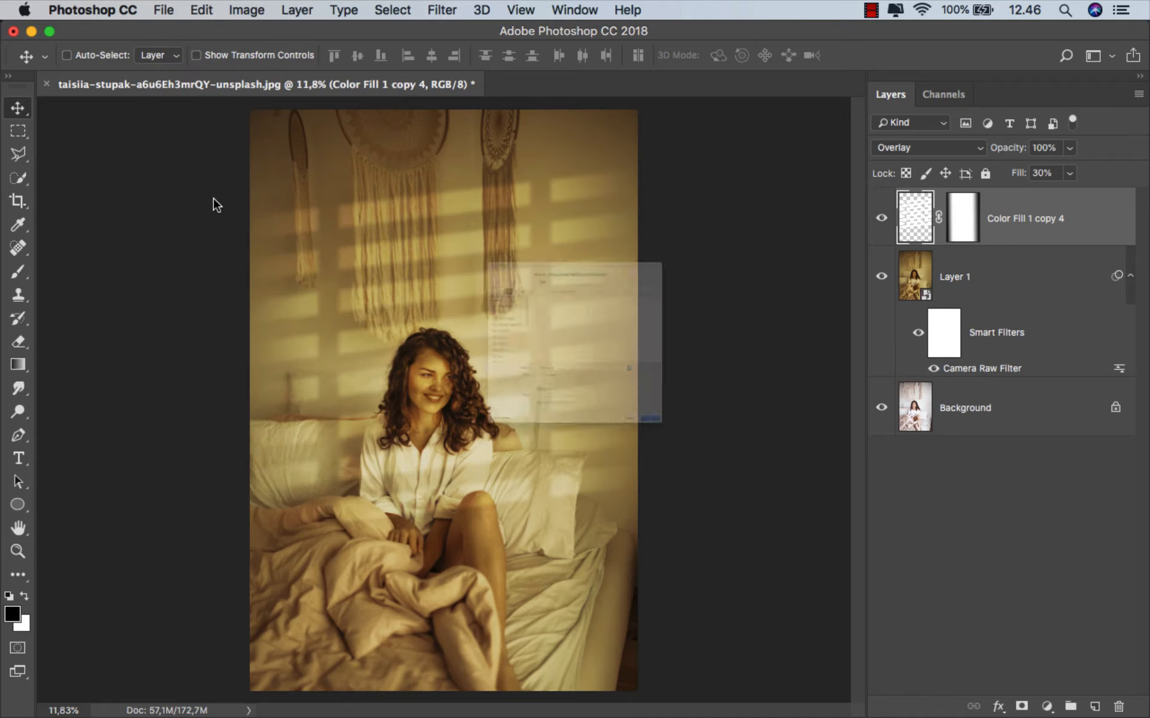
{"action": "type", "text": "ok"}
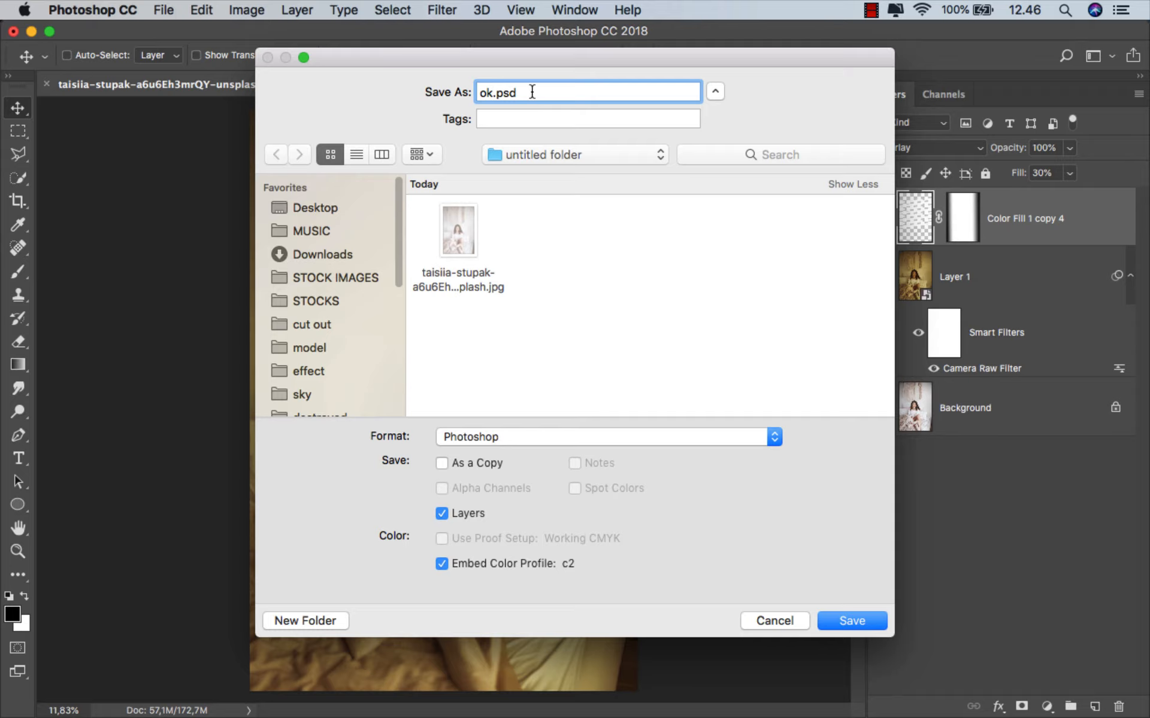
{"action": "left_click", "coordinate": [516, 437]}
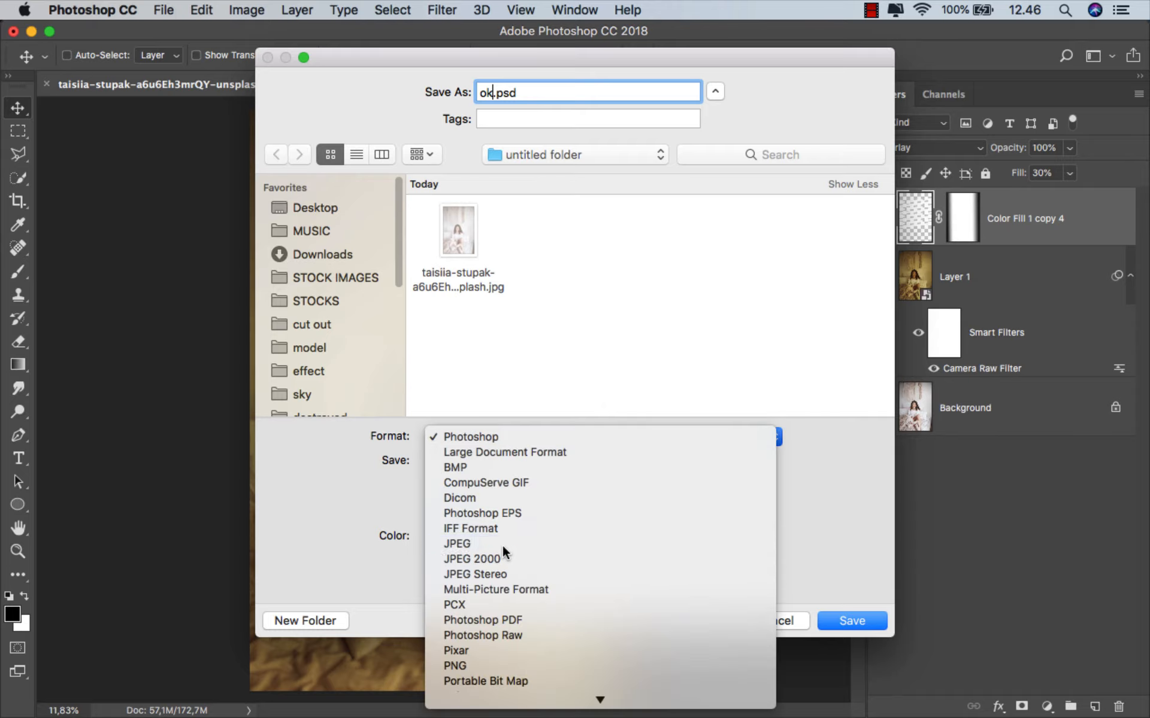
{"action": "left_click", "coordinate": [502, 544]}
{"action": "left_click", "coordinate": [851, 621]}
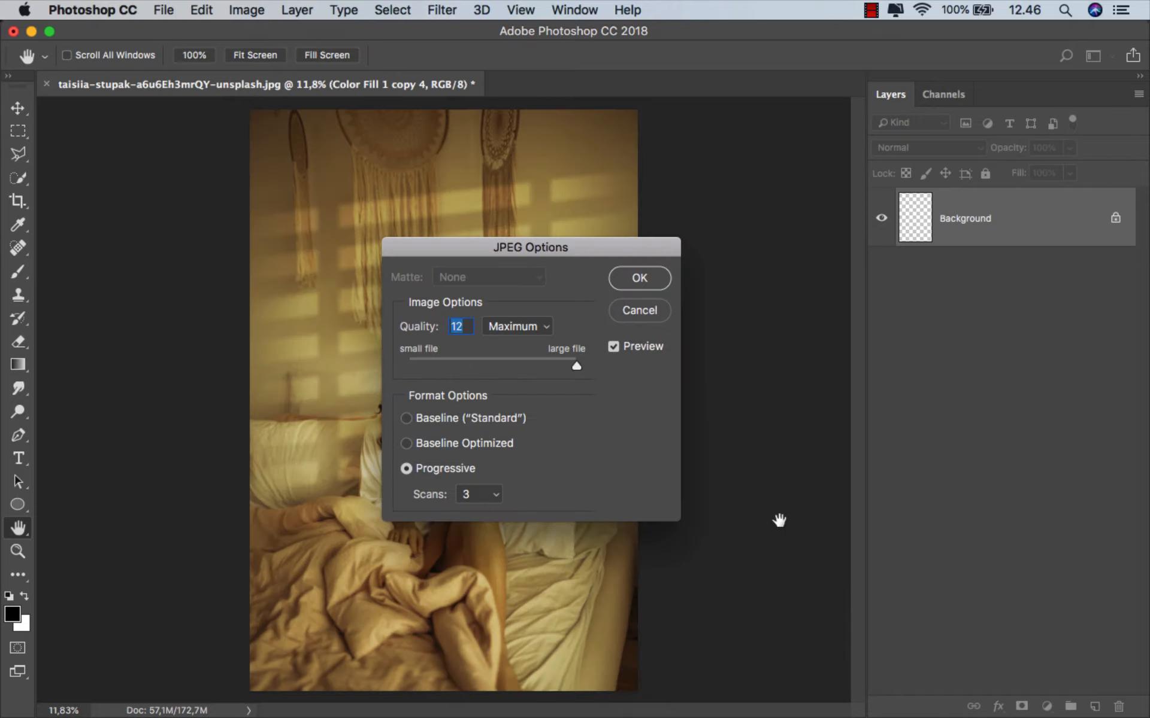
{"action": "left_click", "coordinate": [640, 279]}
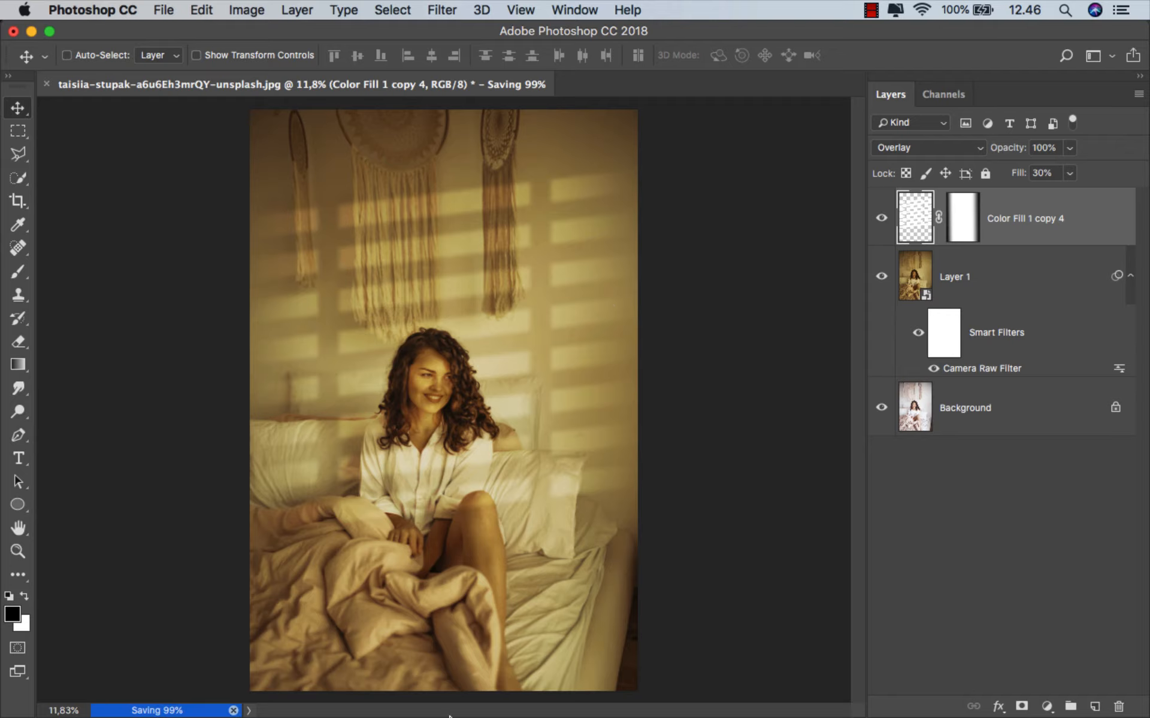
- Switch to Finder, preview ok.jpg, and compare it back and forth with the original portrait
{"action": "left_click", "coordinate": [398, 672]}
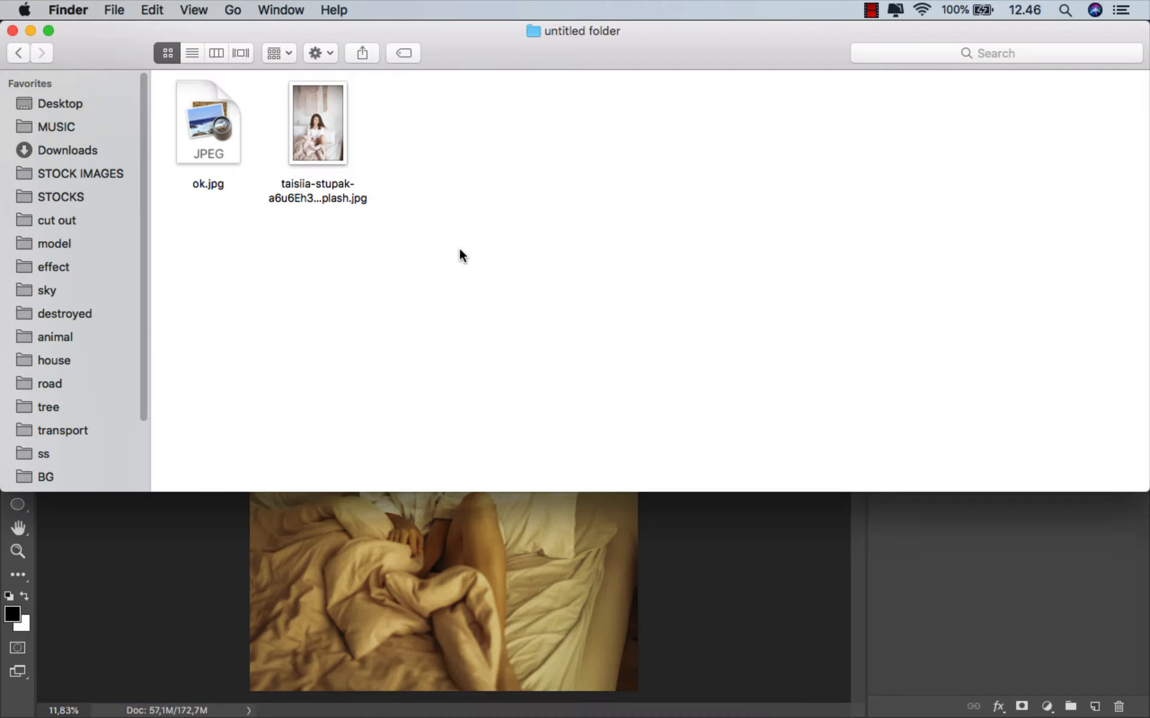
{"action": "left_click", "coordinate": [215, 137]}
{"action": "key", "text": "space"}
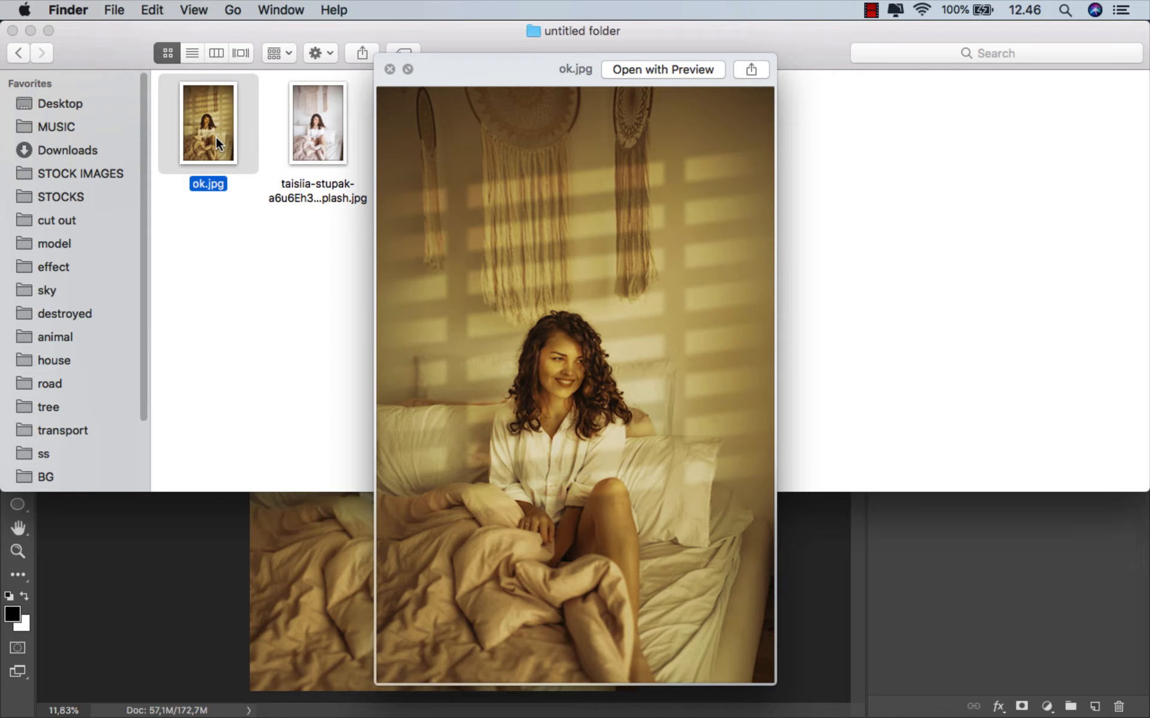
{"action": "key", "text": "Right"}
{"action": "key", "text": "Left"}
{"action": "key", "text": "Right"}
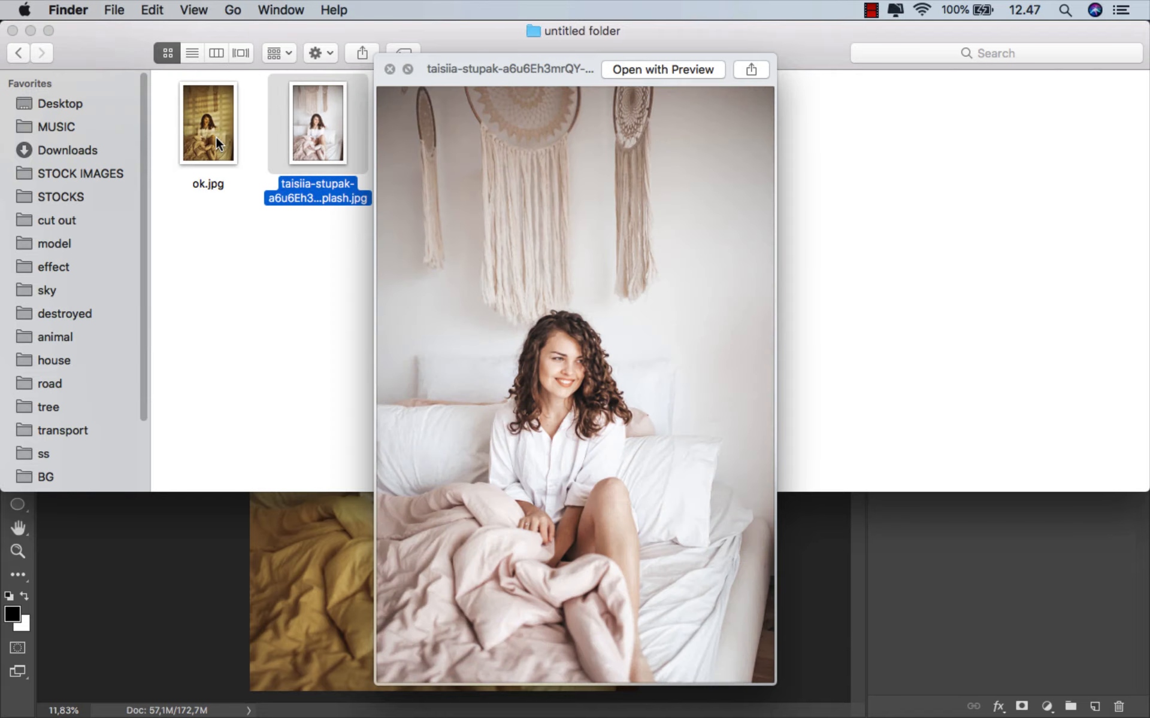
{"action": "key", "text": "Left"}
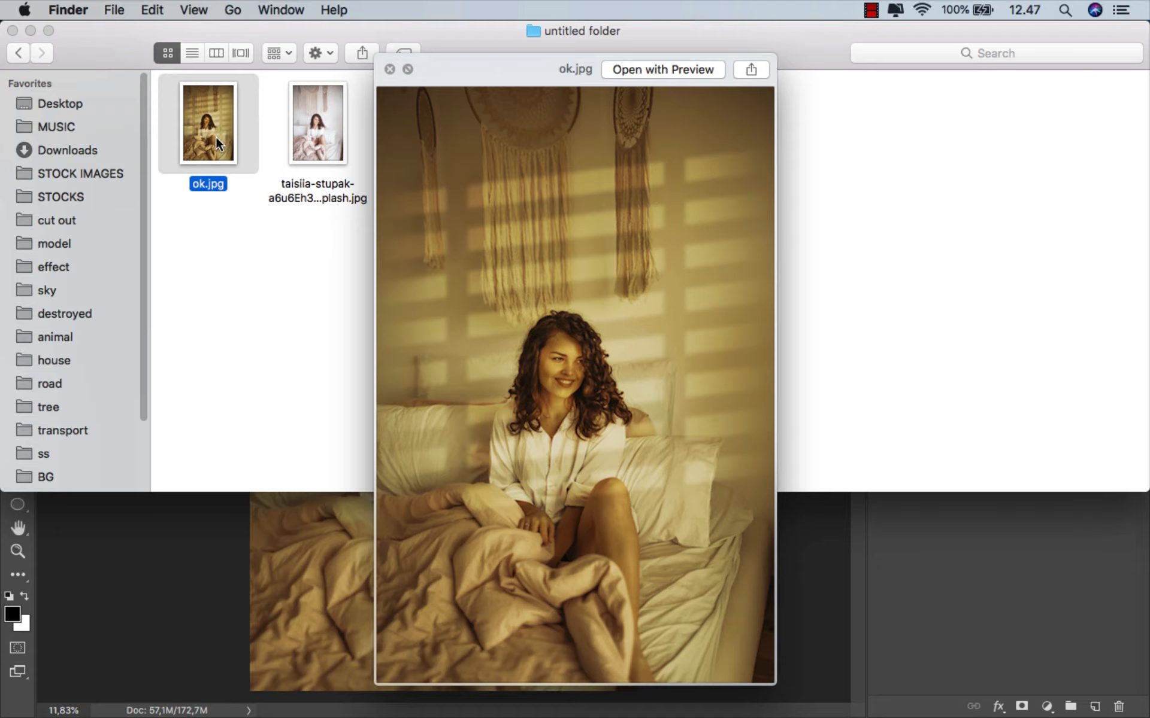